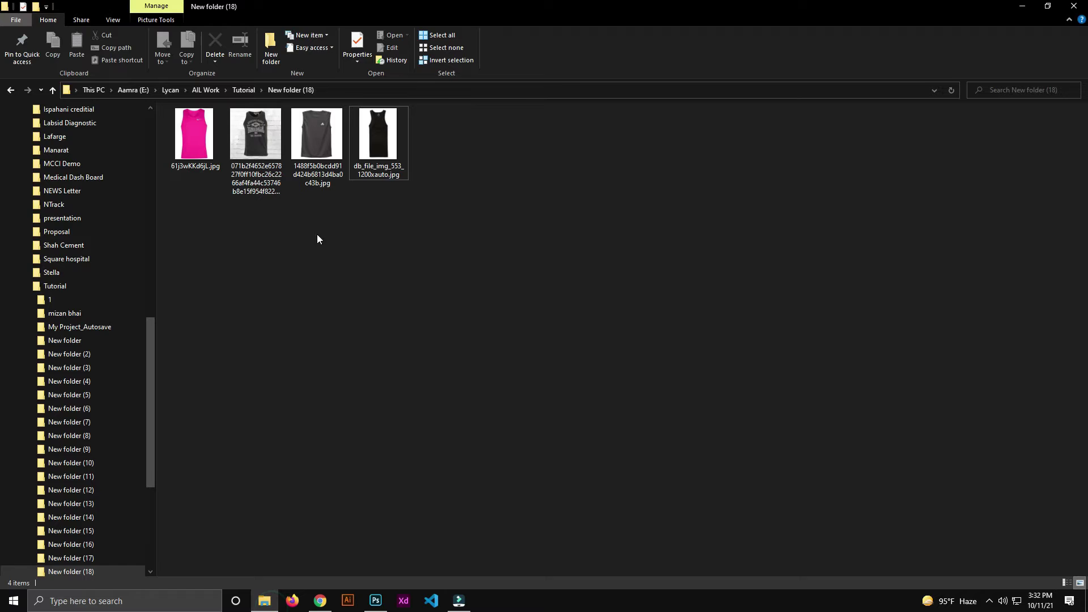
Open db_file_img_553_1200xauto.jpg in Photoshop from File Explorer.
mouse_move(378, 136)
mouse_down()
mouse_move(380, 605)
mouse_move(797, 408)
mouse_up()
Duplicate the tank-top photo onto a new Layer 1 with Ctrl+J.
scroll(574, 391, up, 3)
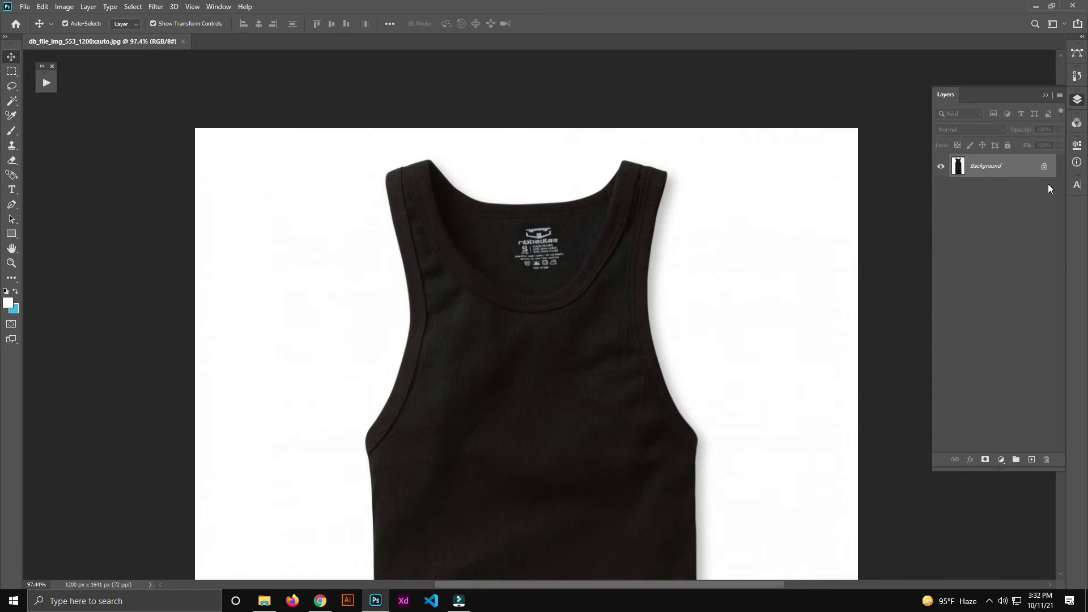
key(ctrl+j)
scroll(680, 289, down, 2)
drag(589, 410, 585, 319)
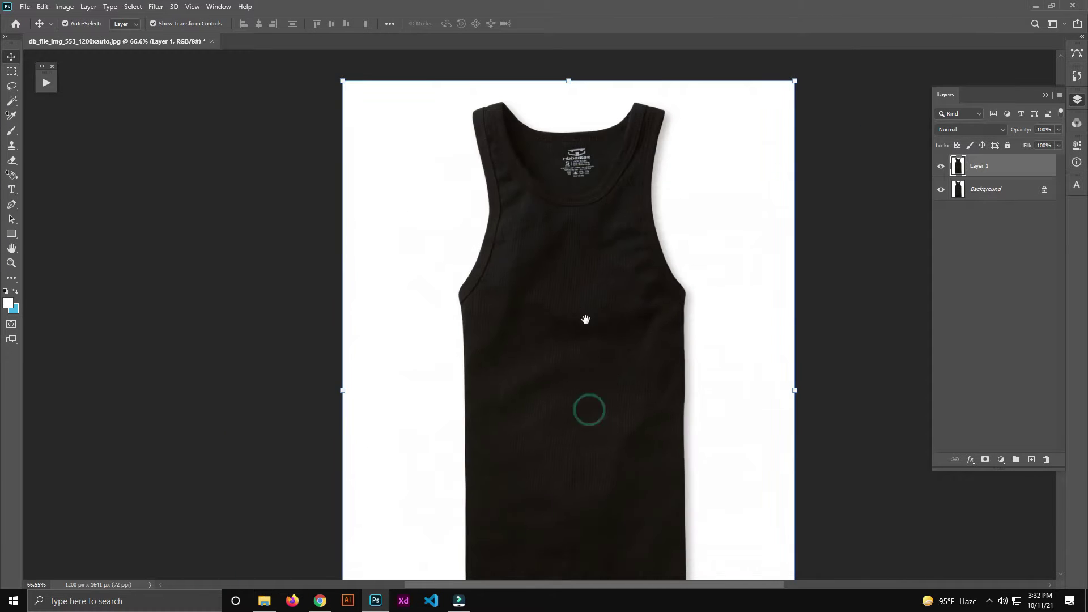
scroll(678, 134, up, 2)
scroll(586, 323, up, 3)
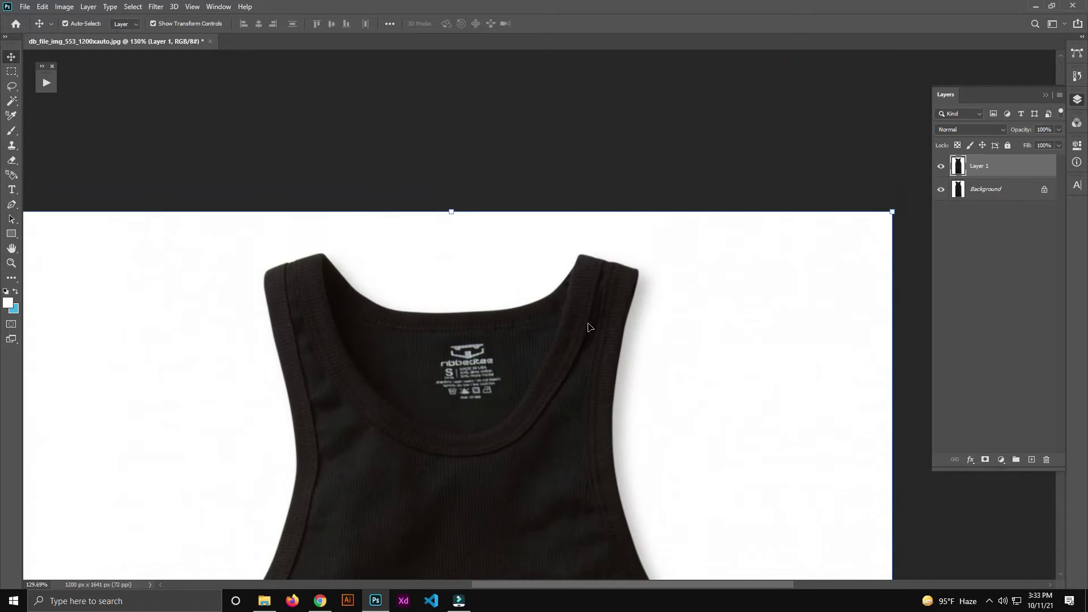
Trace the tank top's right edge from strap to hem with the Pen tool.
key(p)
scroll(630, 255, up, 2)
scroll(588, 235, up, 1)
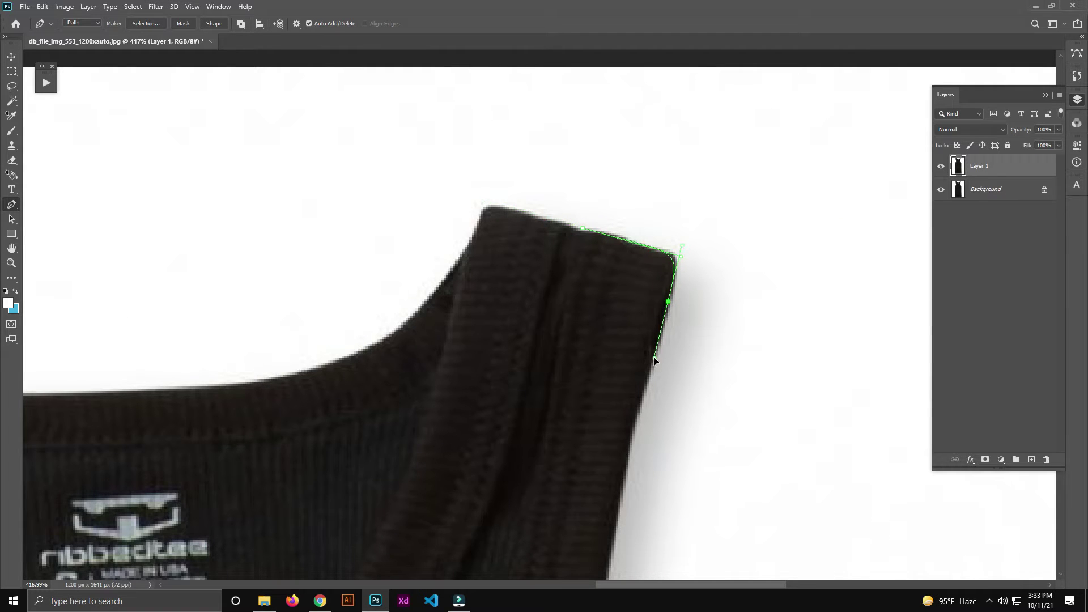
scroll(654, 365, down, 3)
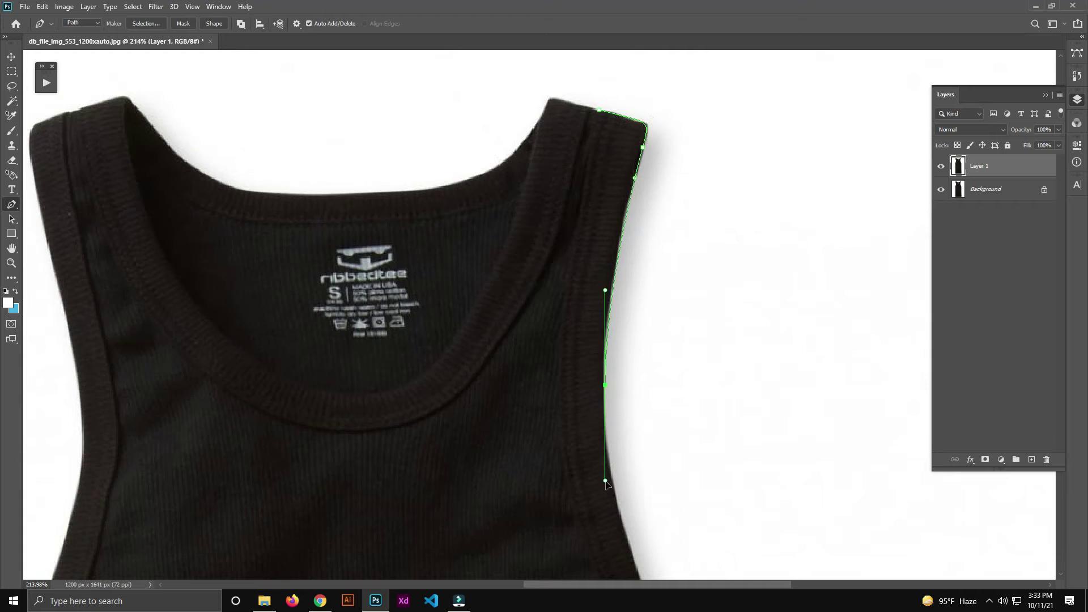
drag(605, 497, 544, 280)
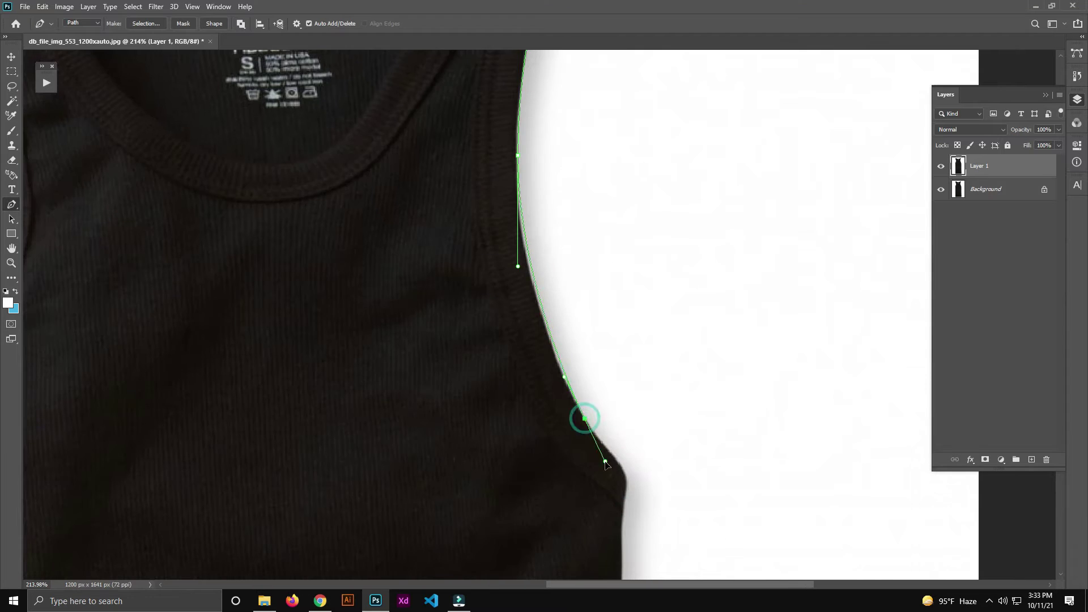
click(624, 480)
drag(624, 483, 595, 350)
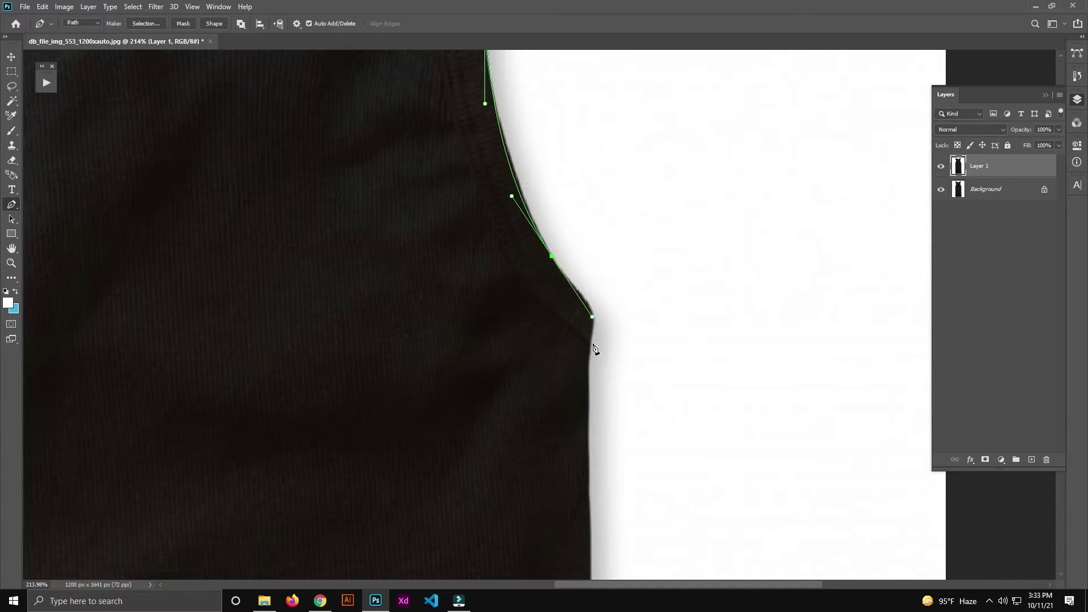
scroll(590, 380, down, 3)
scroll(586, 445, down, 5)
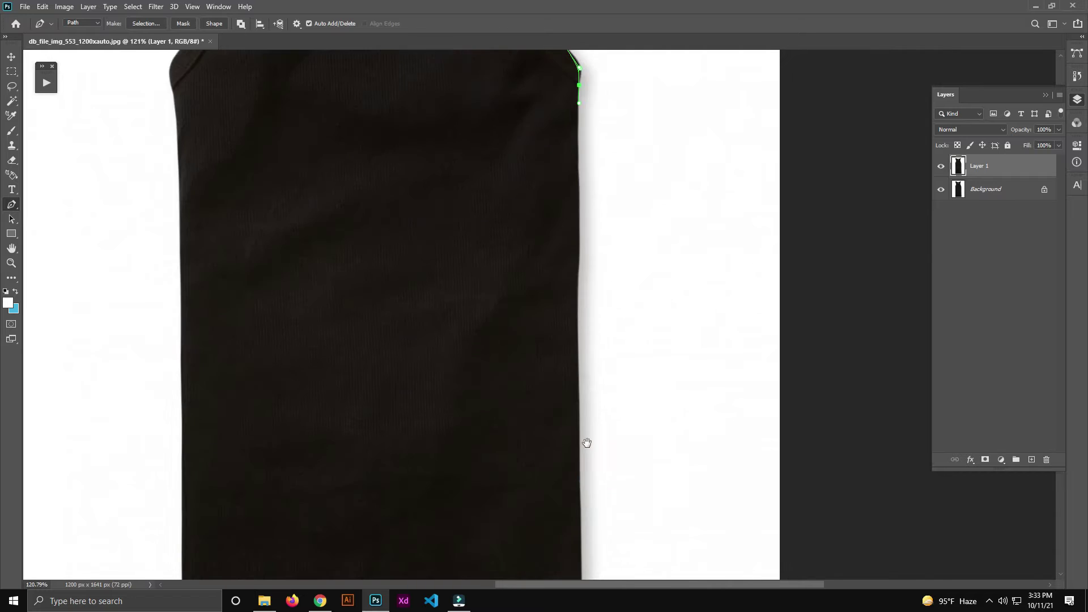
scroll(587, 311, down, 5)
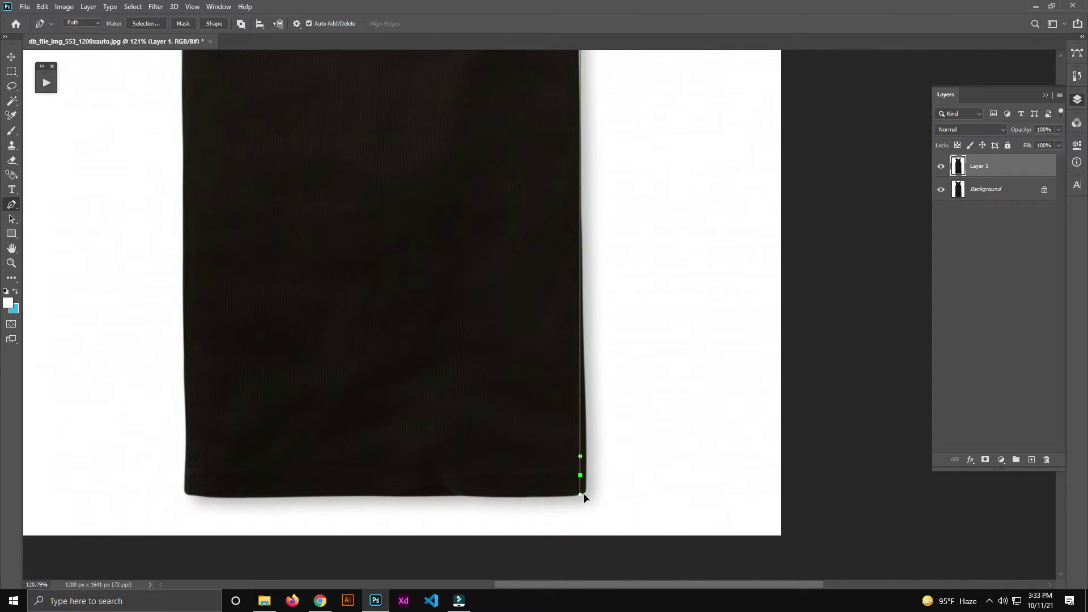
scroll(584, 497, up, 3)
scroll(646, 417, up, 2)
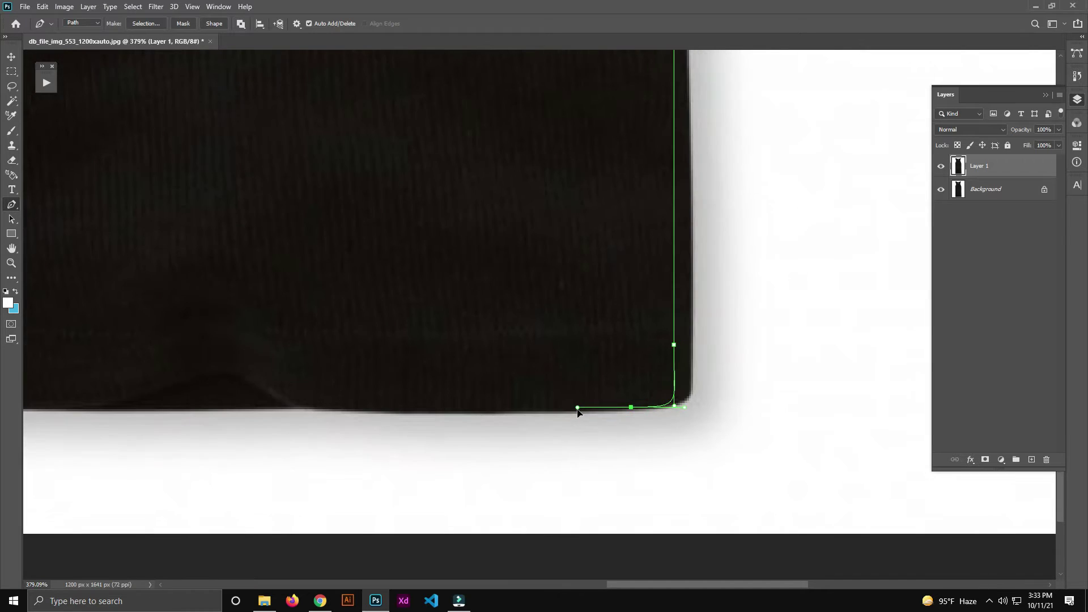
scroll(580, 413, down, 1)
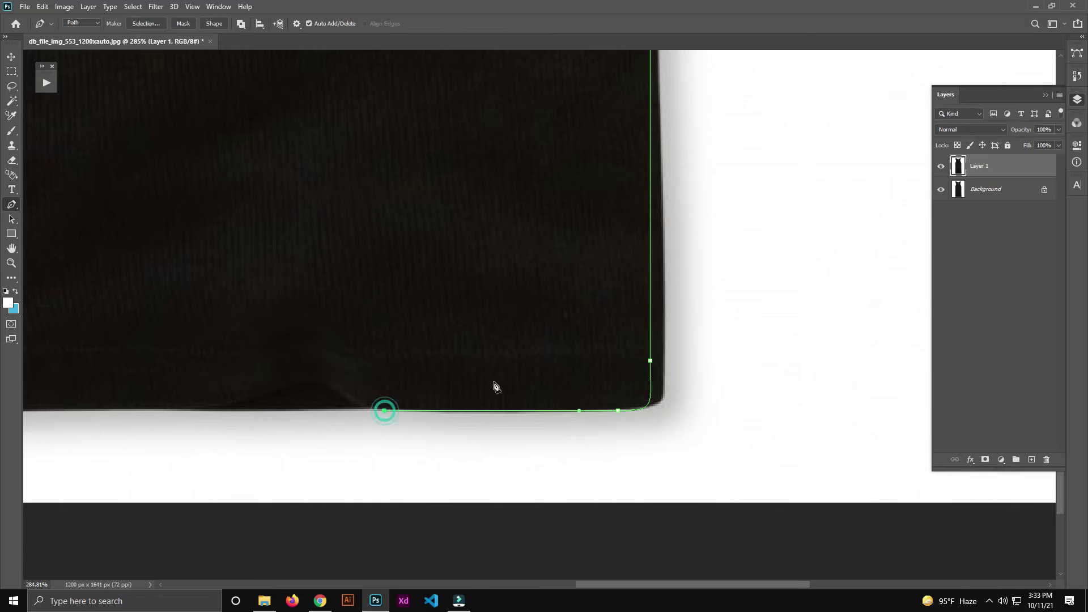
scroll(495, 387, down, 3)
scroll(495, 387, down, 3)
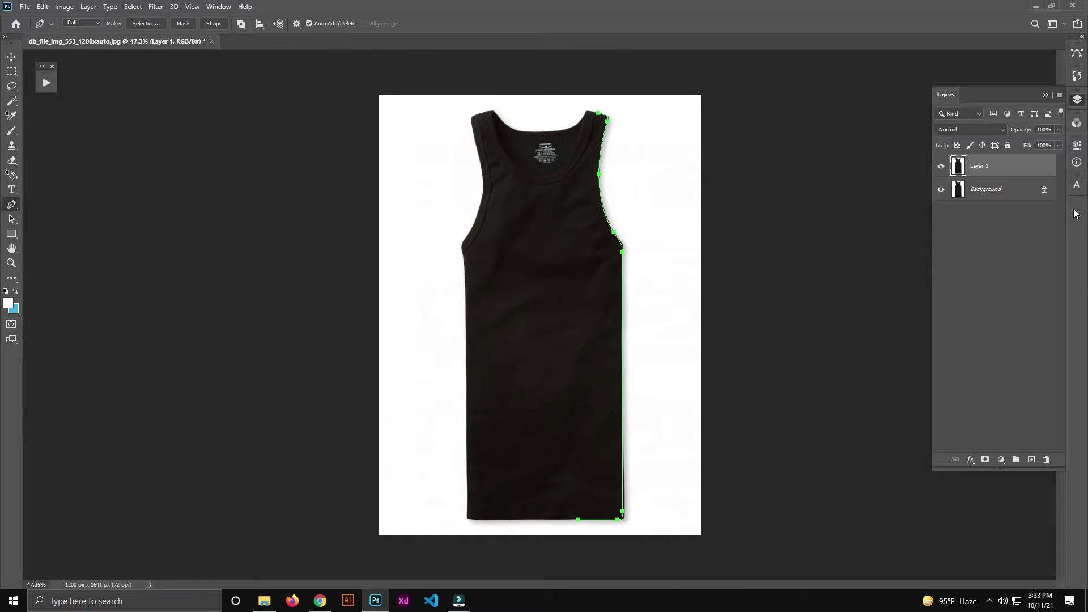
Save the right-edge trace as Path 1 and mirror it horizontally onto the shirt's left edge.
click(1079, 56)
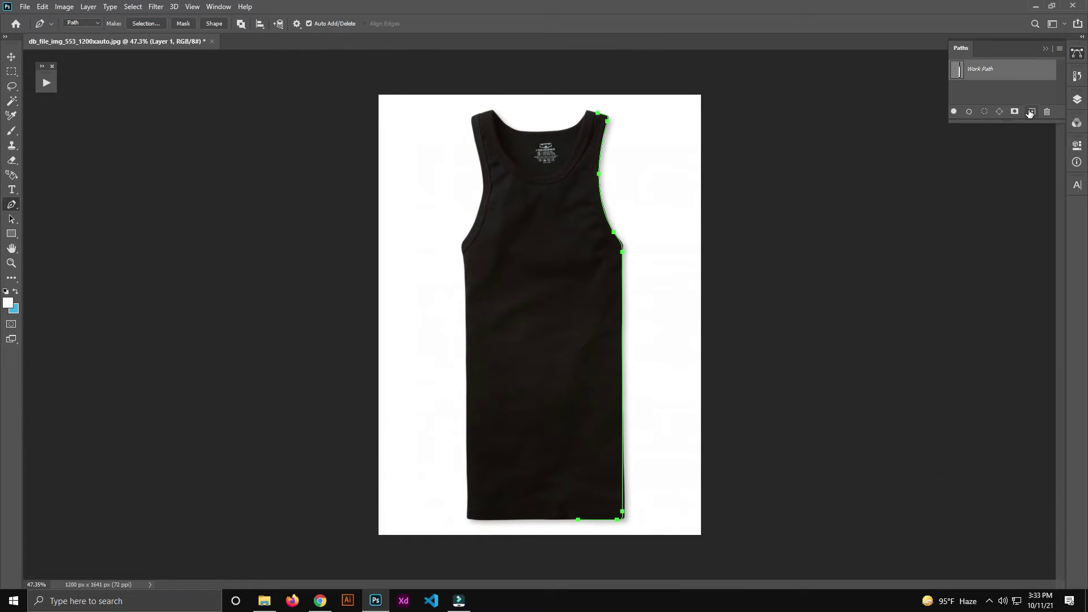
click(1034, 112)
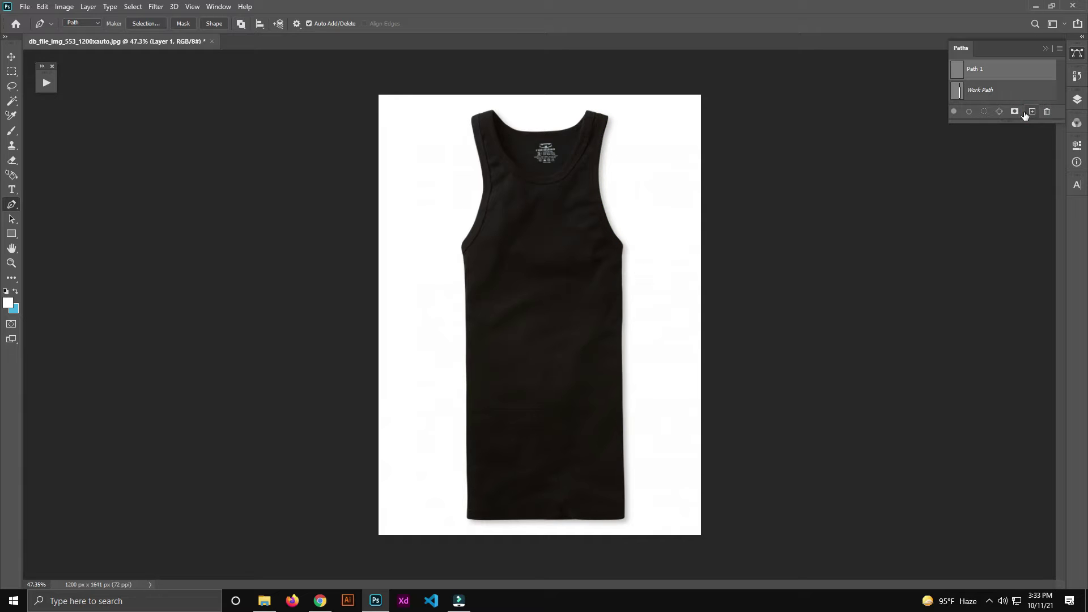
key(ctrl+t)
right_click(626, 281)
click(663, 473)
drag(596, 403, 475, 404)
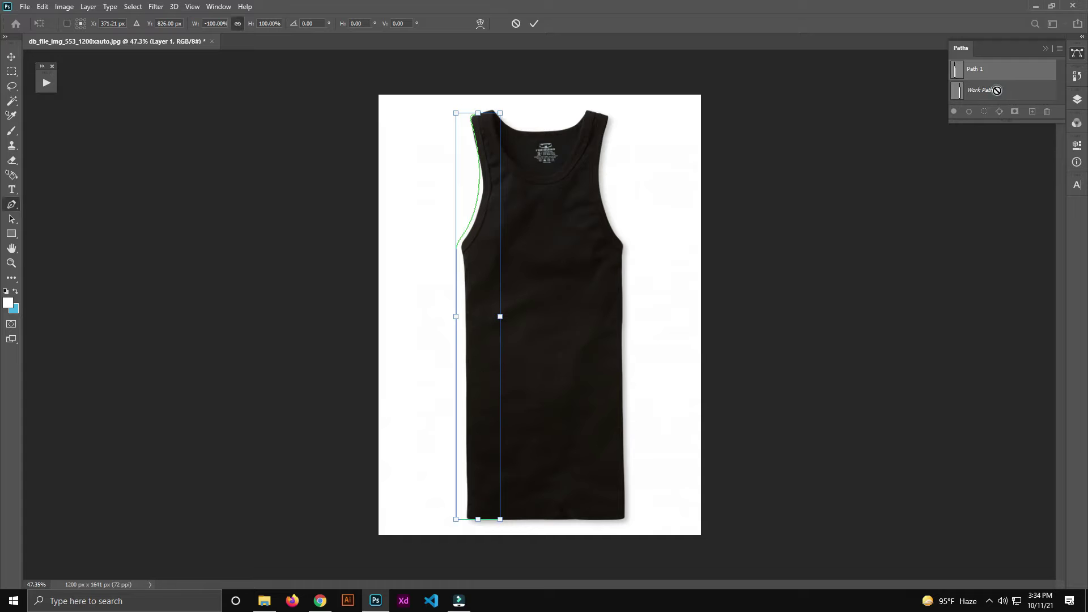
click(1015, 93)
click(996, 77)
scroll(510, 360, up, 2)
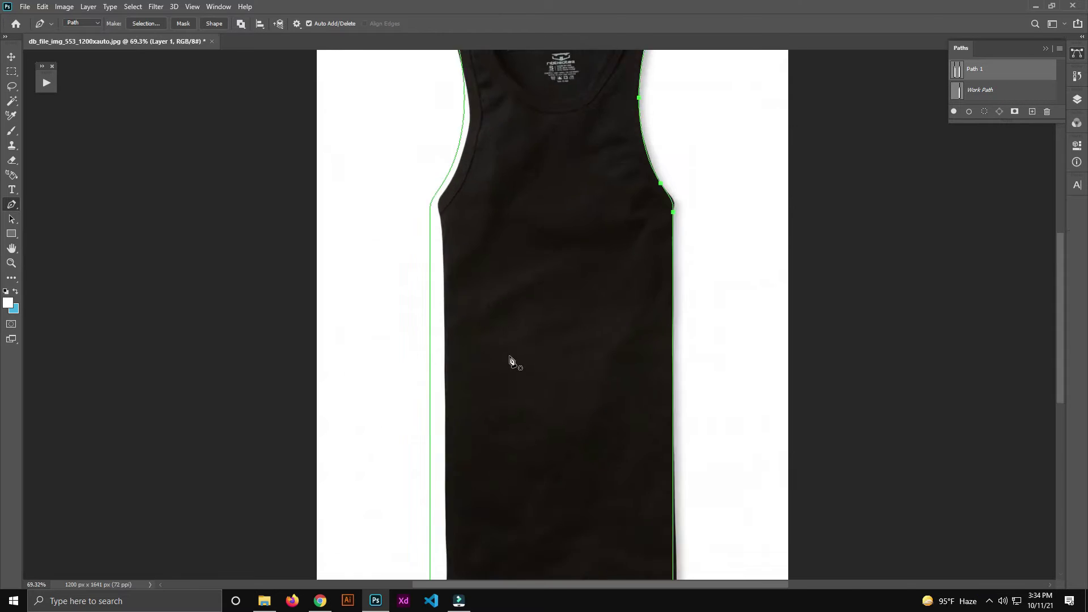
scroll(510, 360, up, 3)
Copy the left neckline curve, flip it horizontally, and place it on the right neckline.
scroll(406, 134, up, 4)
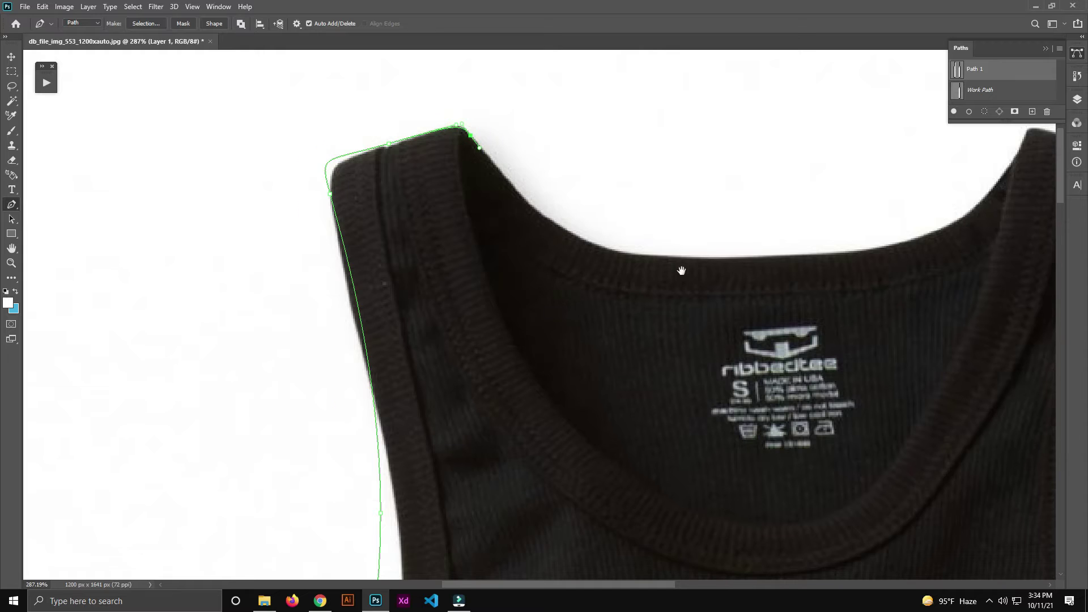
drag(682, 270, 612, 270)
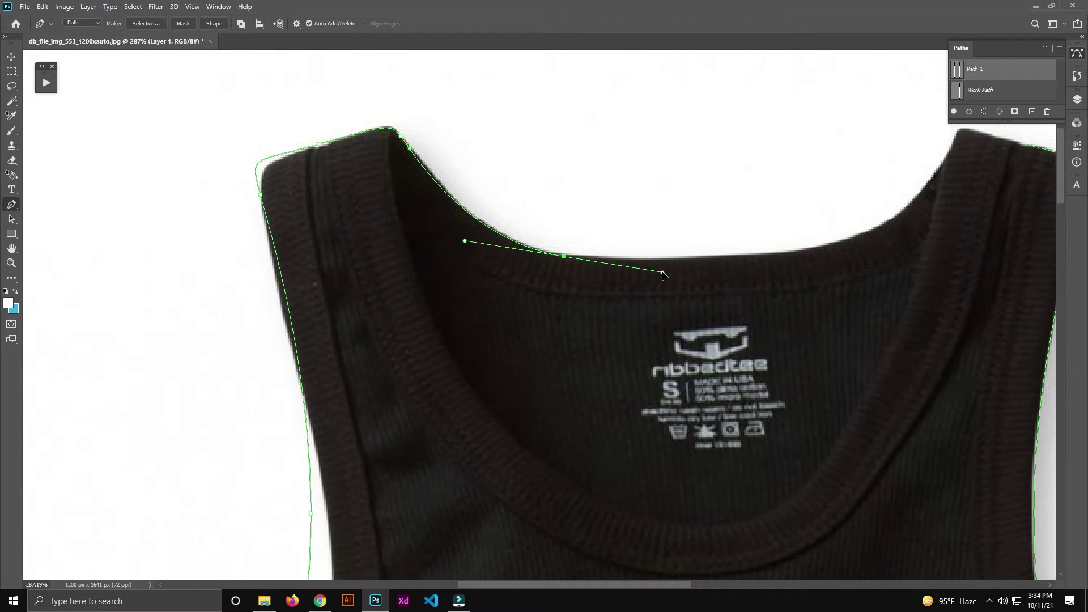
scroll(533, 267, down, 2)
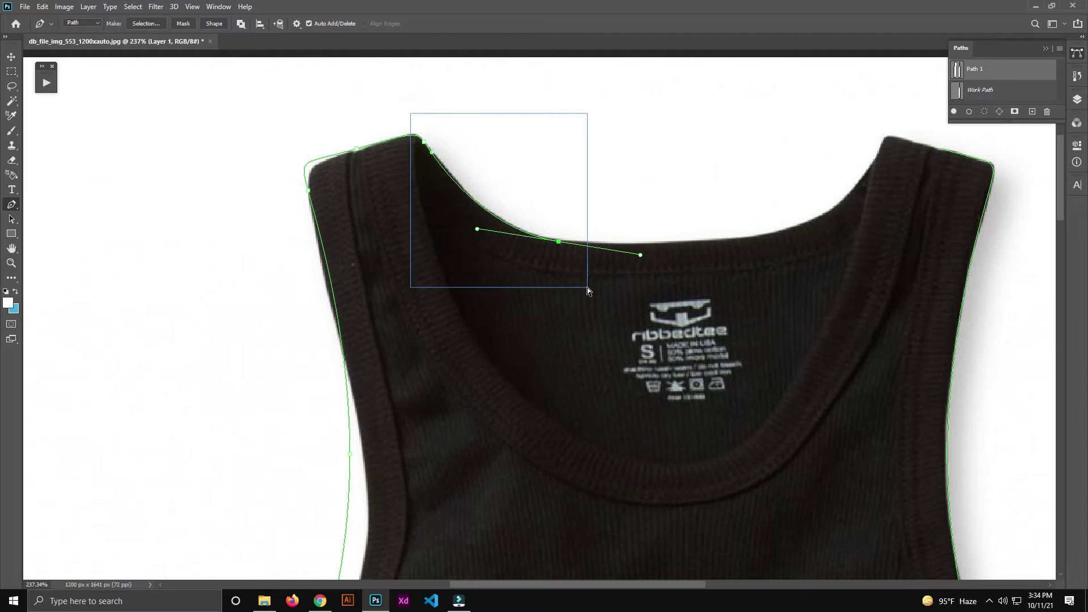
key(ctrl+alt+t)
right_click(466, 223)
click(524, 416)
drag(470, 173, 853, 188)
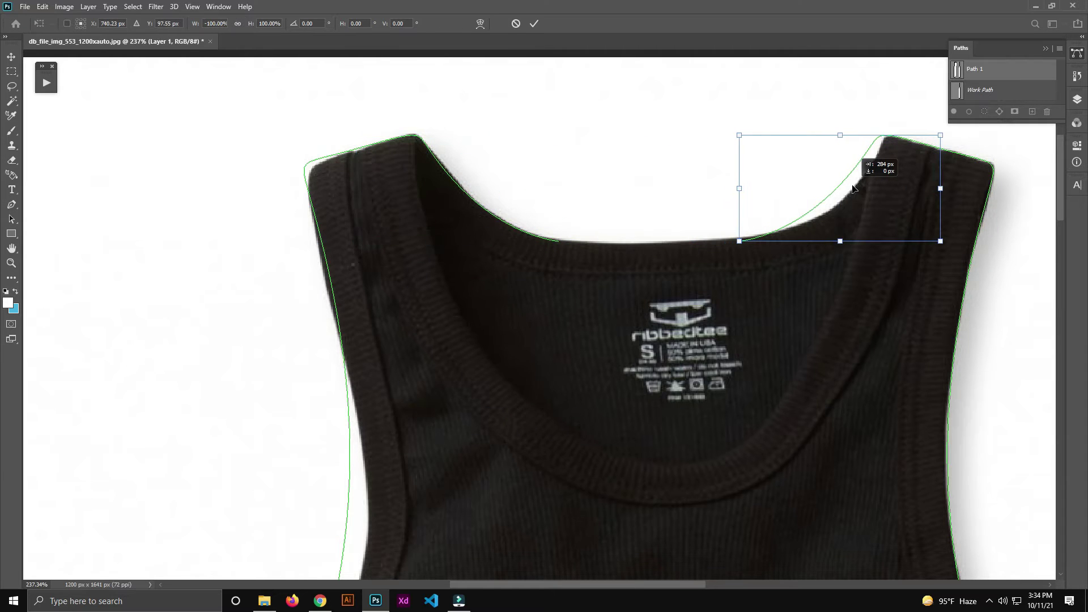
scroll(853, 188, up, 3)
scroll(737, 238, up, 3)
scroll(692, 272, up, 3)
key(Return)
Smooth the right shoulder curve and close Path 1 into one outline.
drag(655, 288, 632, 333)
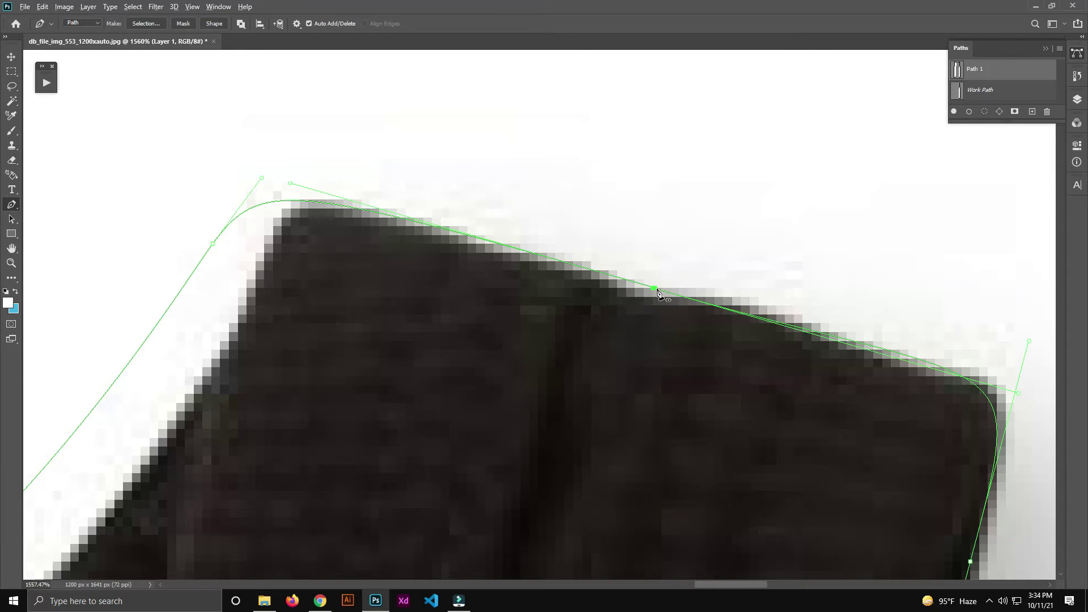
scroll(655, 292, down, 5)
drag(417, 476, 741, 298)
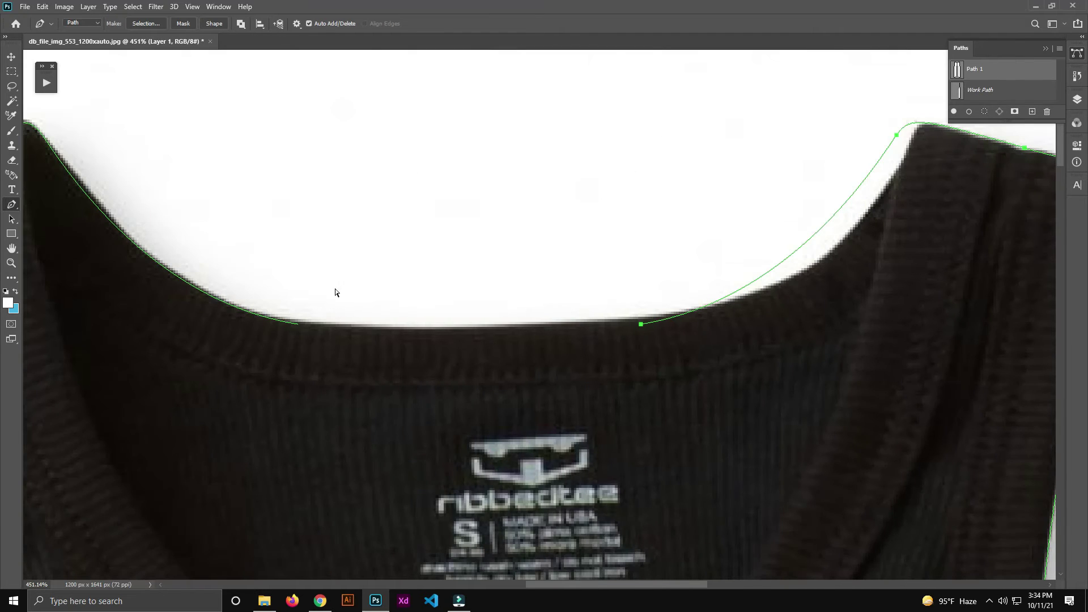
click(641, 324)
scroll(648, 346, down, 5)
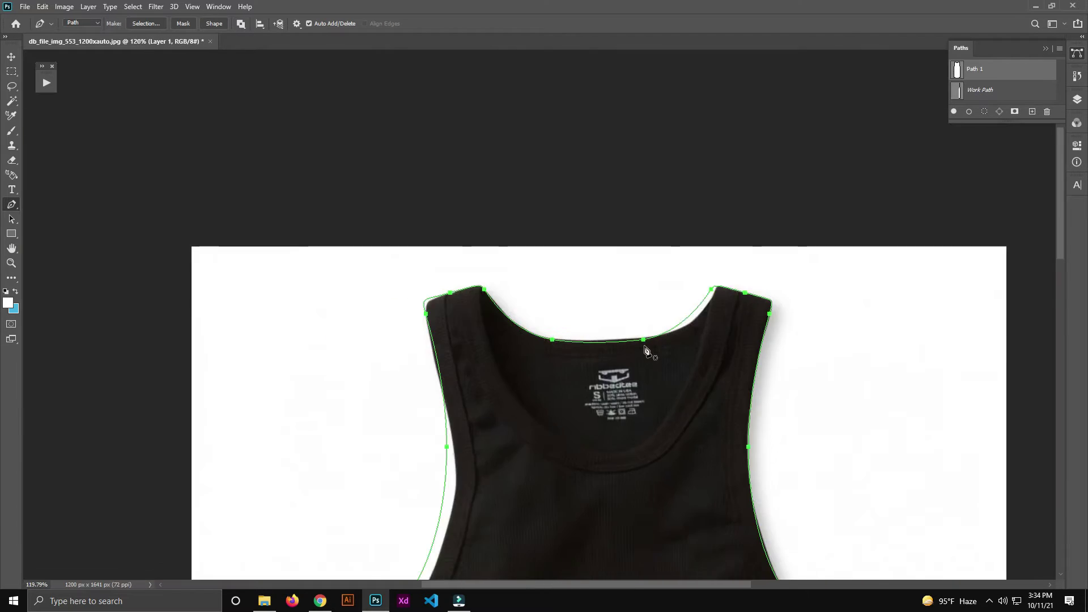
scroll(607, 252, down, 5)
scroll(436, 275, up, 3)
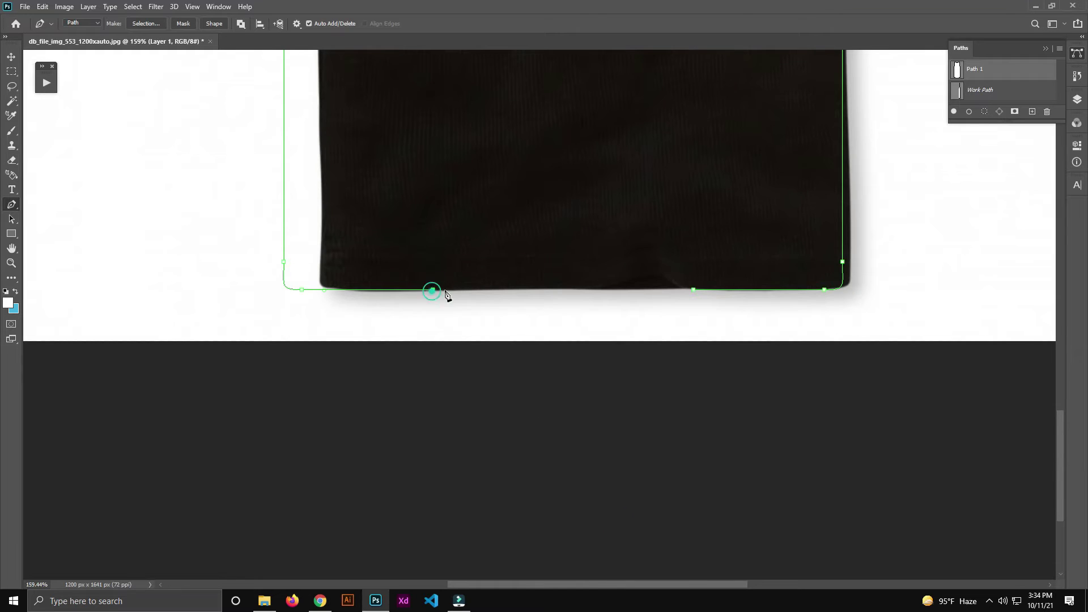
scroll(694, 295, down, 3)
scroll(666, 301, down, 5)
scroll(651, 340, up, 1)
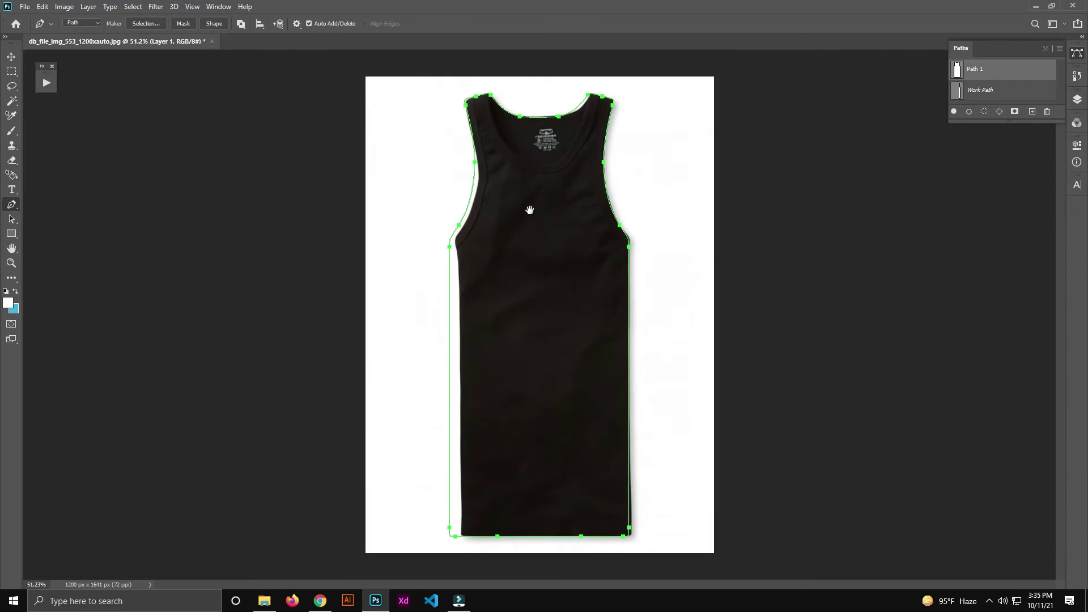
scroll(986, 164, down, 2)
Dock the Paths panel beside the Layers panel.
click(1077, 100)
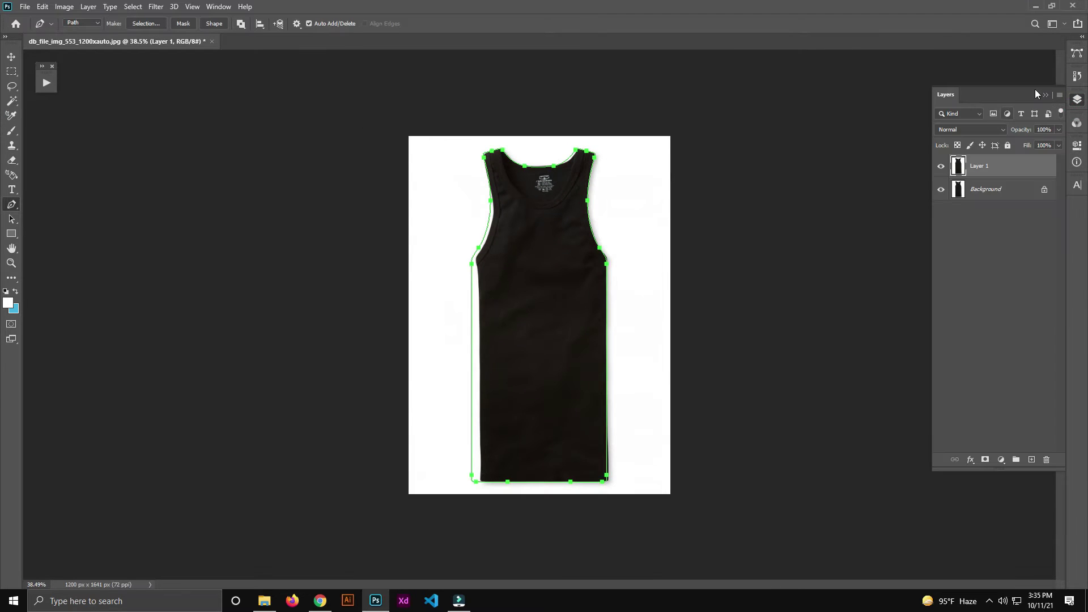
mouse_move(961, 48)
mouse_down()
mouse_move(890, 104)
mouse_move(991, 74)
mouse_up()
click(1078, 76)
click(945, 71)
scroll(514, 445, up, 4)
scroll(537, 387, down, 2)
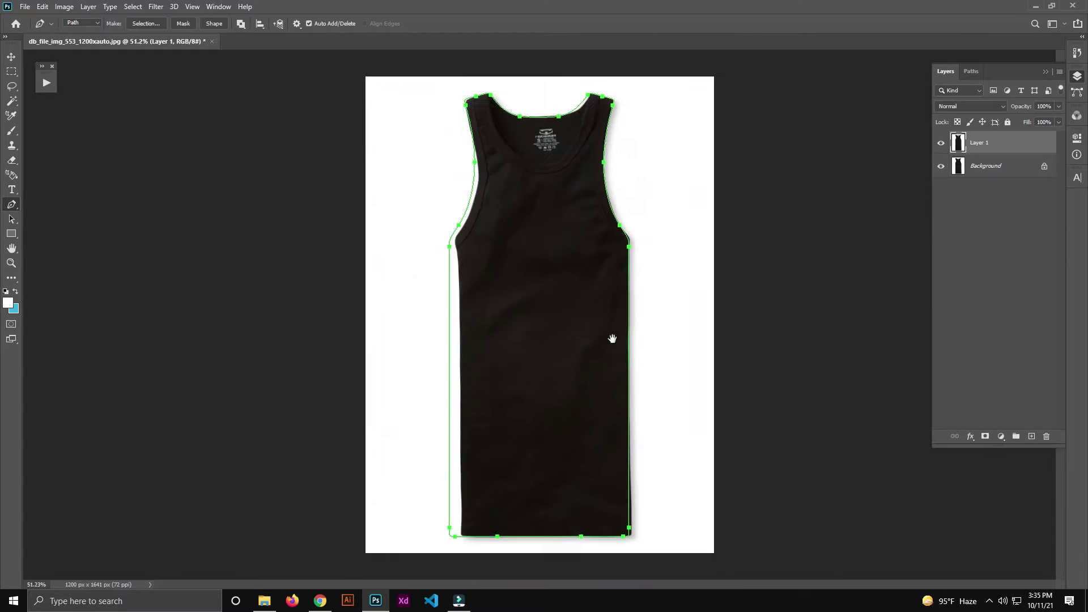
Add a Solid Color fill layer, Color Fill 1, above Background.
click(998, 170)
click(1001, 436)
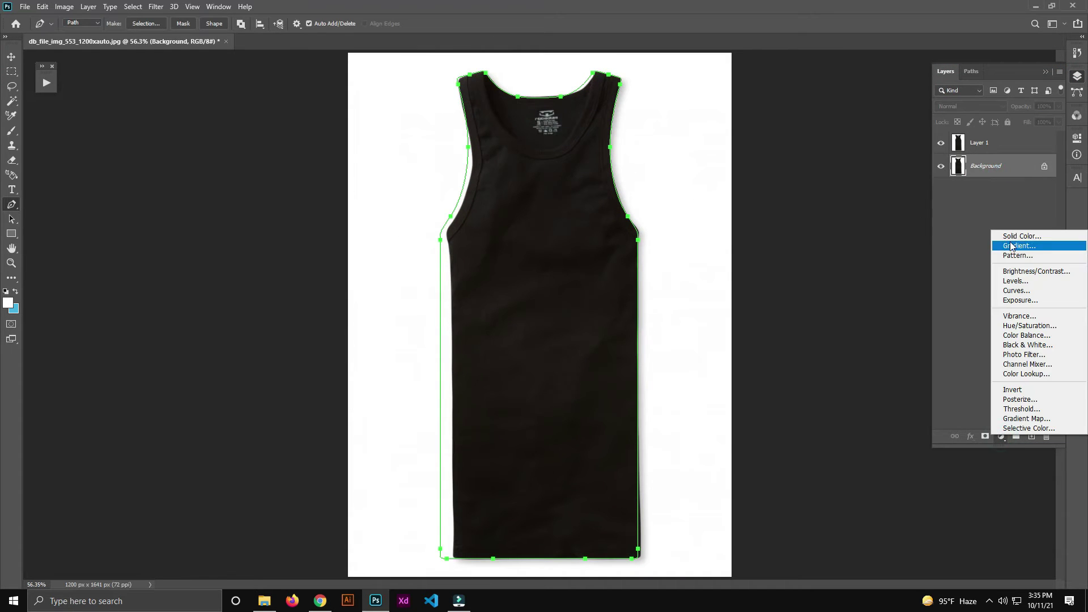
click(1009, 247)
click(341, 208)
Open Liquify on Layer 1 and cancel it without changes.
click(990, 144)
key(ctrl+shift+x)
click(939, 562)
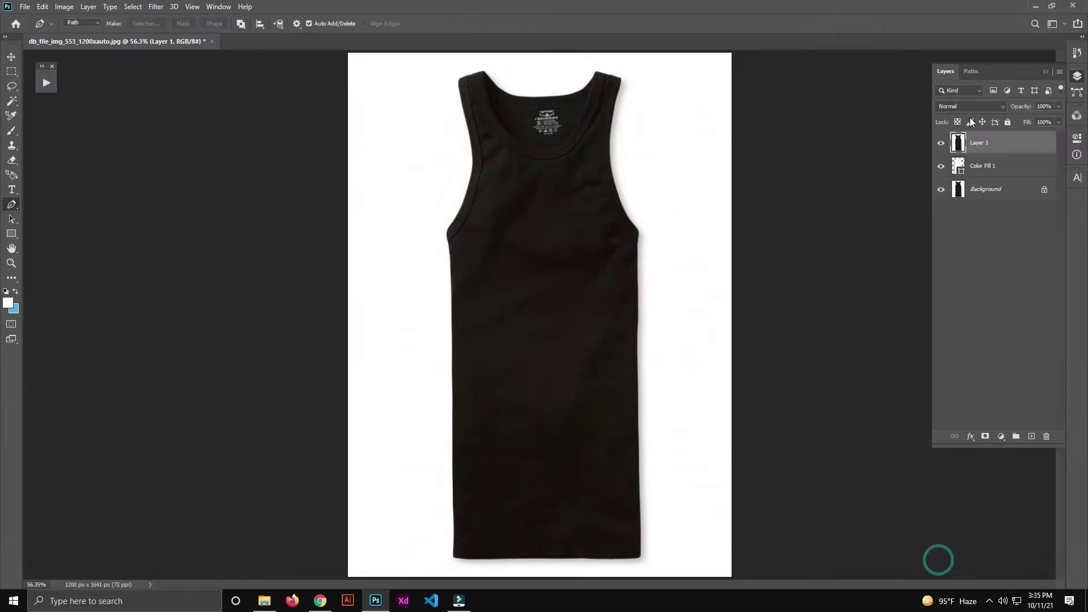
Display Path 1's mirrored outline, then return to the Layers panel.
click(971, 71)
click(980, 90)
click(945, 71)
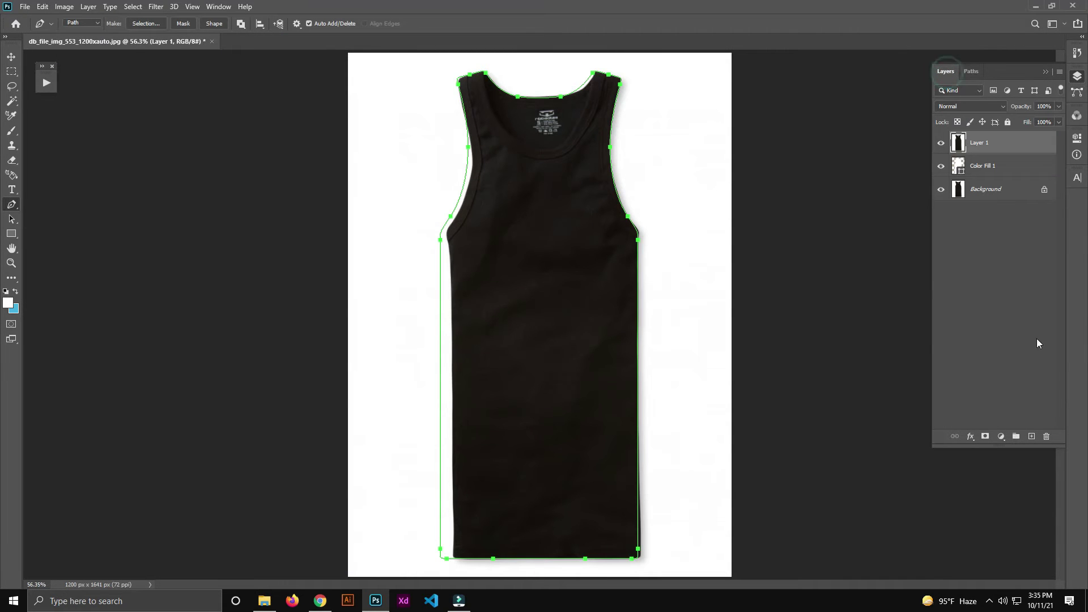
Stroke Path 1 with the Pencil onto a new Layer 2, then select Layer 1.
right_click(506, 221)
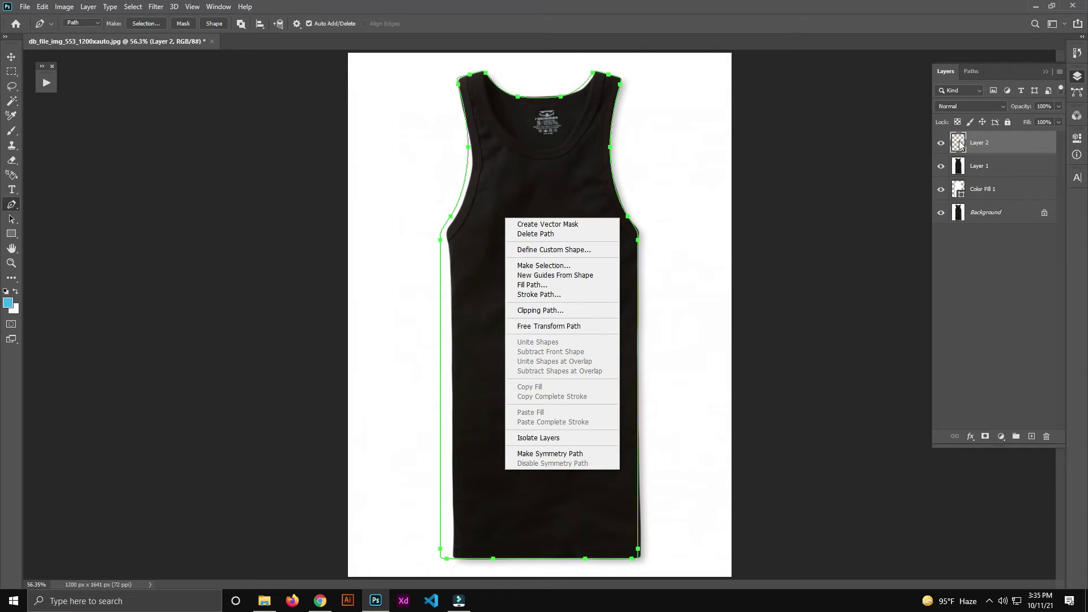
click(546, 295)
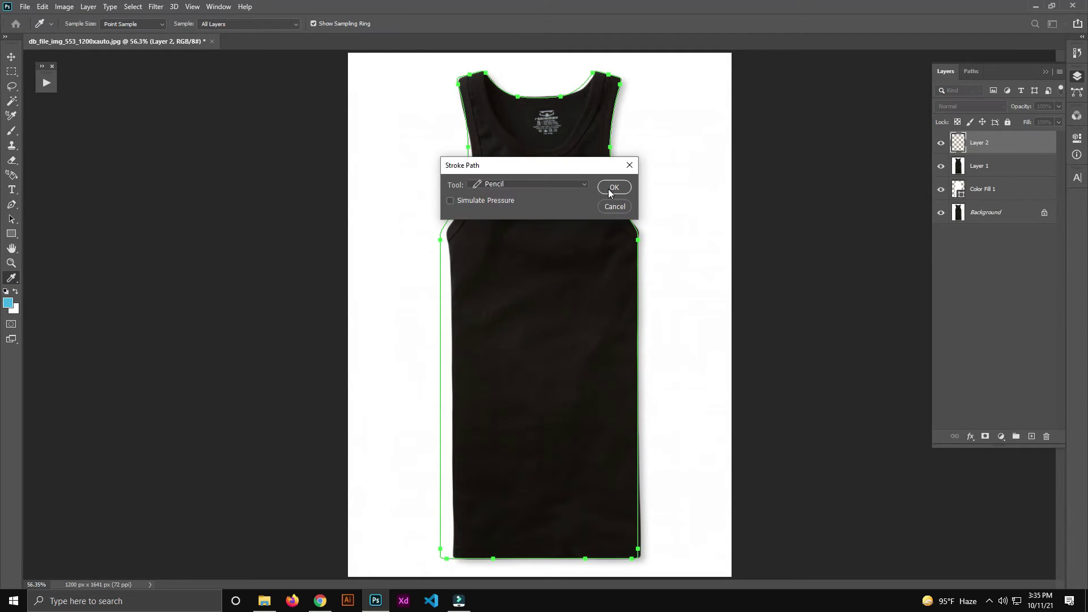
key(Return)
key(p)
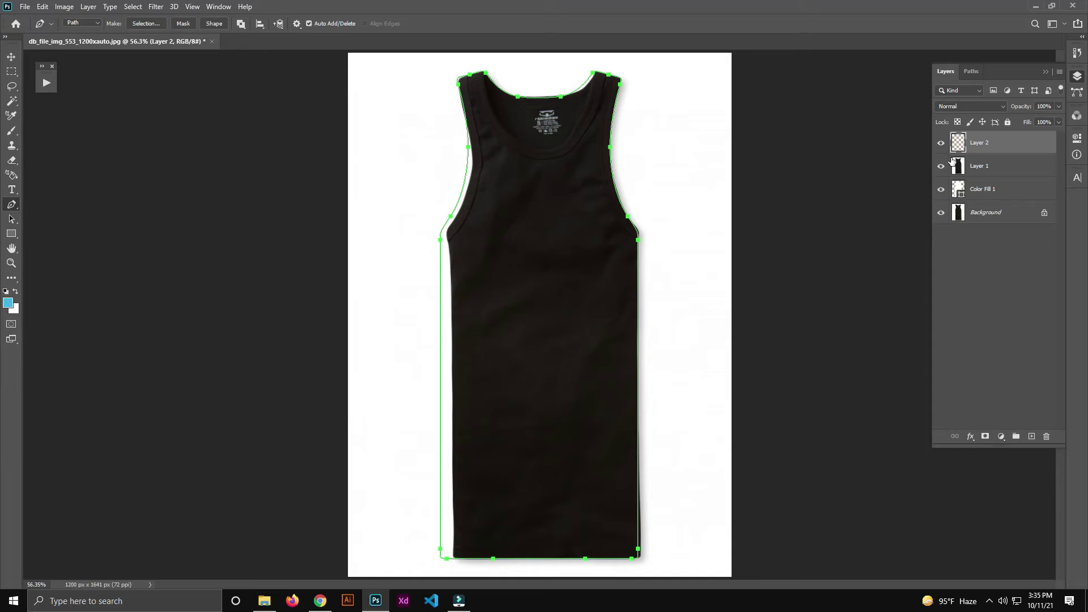
click(980, 168)
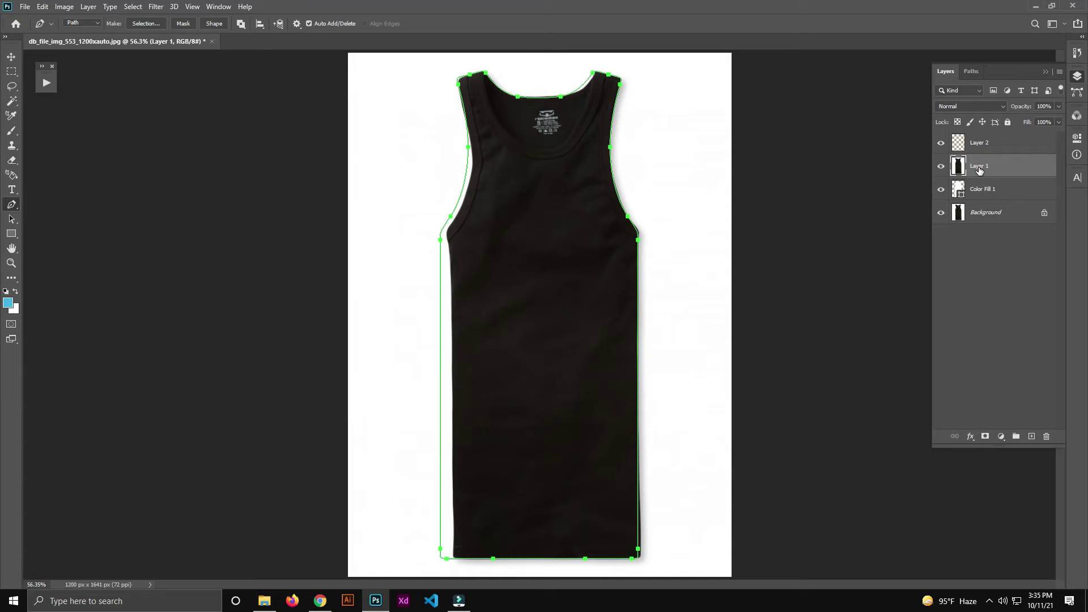
key(ctrl+shift+x)
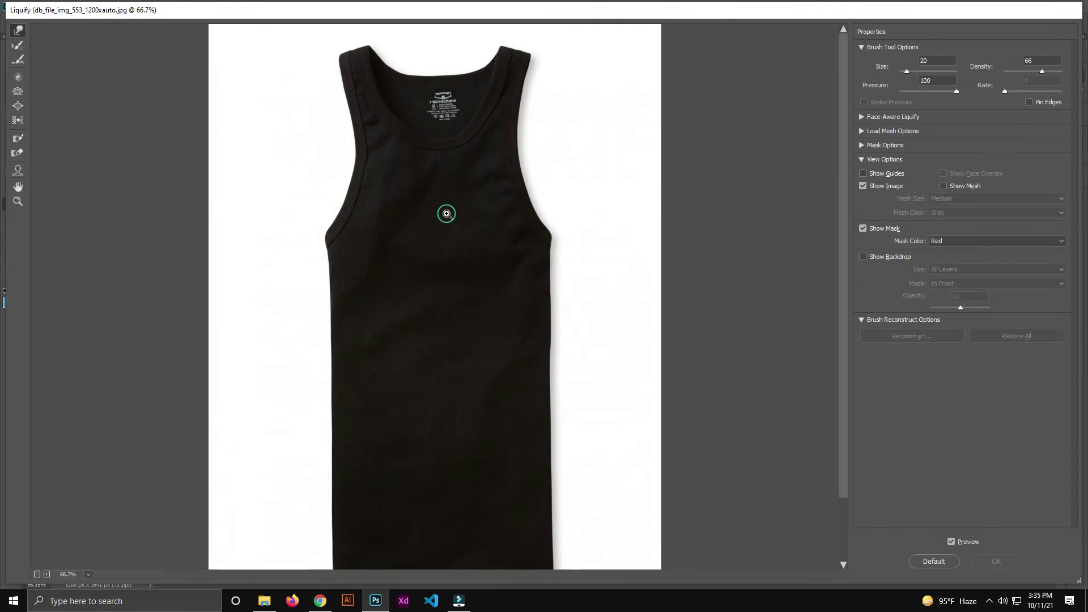
key(ctrl+plus)
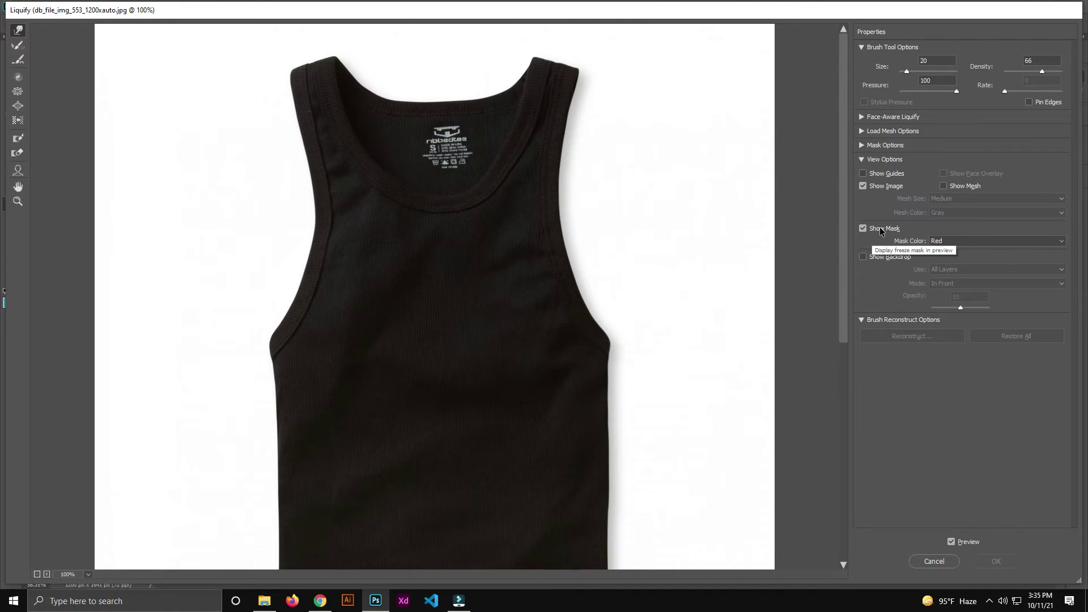
click(864, 258)
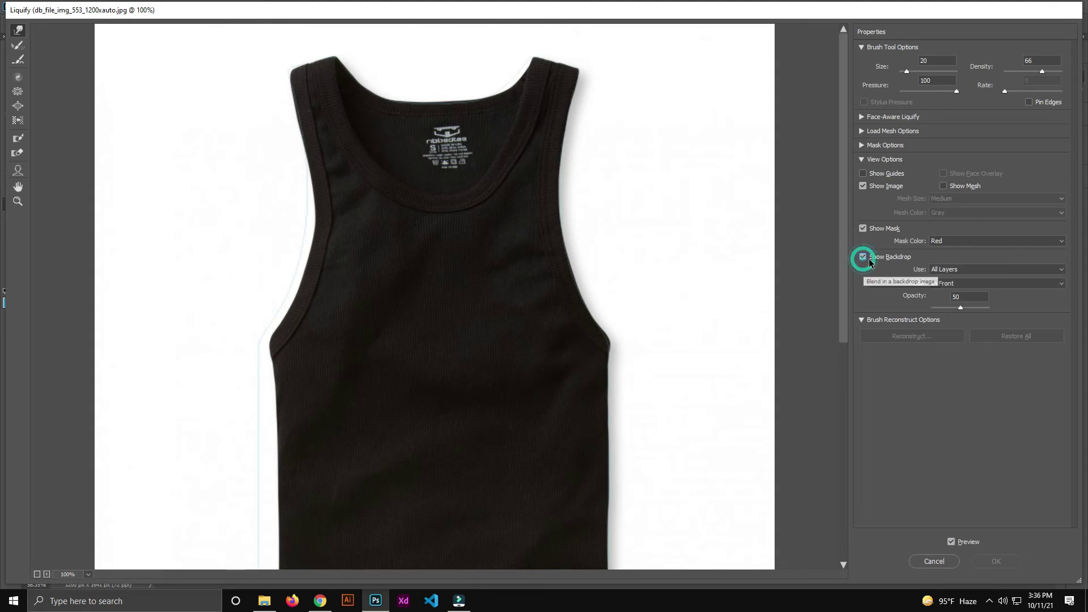
click(999, 273)
click(941, 305)
click(958, 270)
click(955, 314)
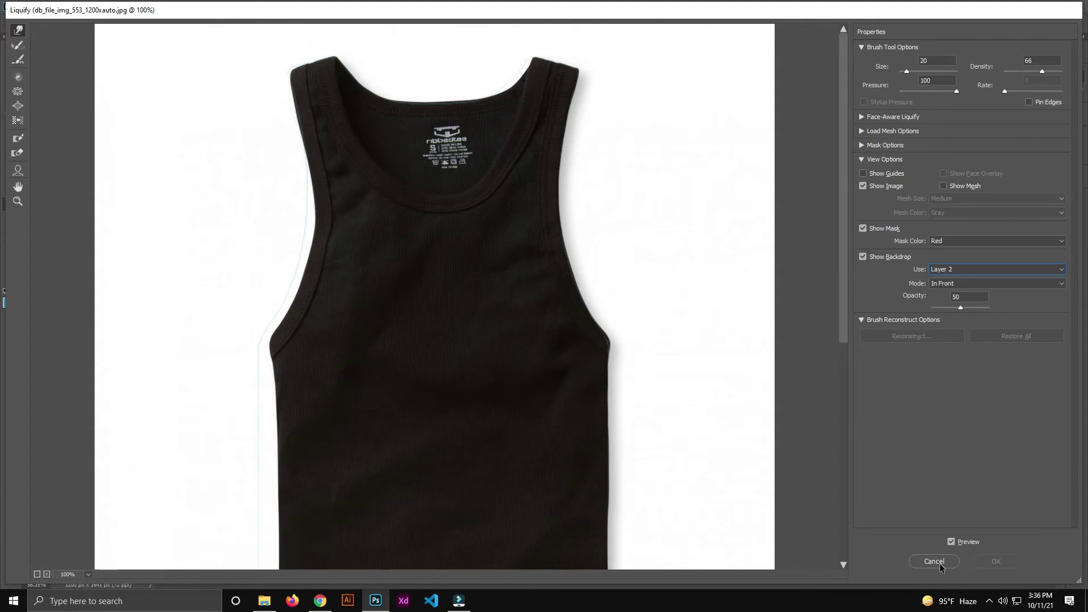
click(939, 562)
Move Layer 2 below Layer 1 and delete the Color Fill layers.
click(986, 148)
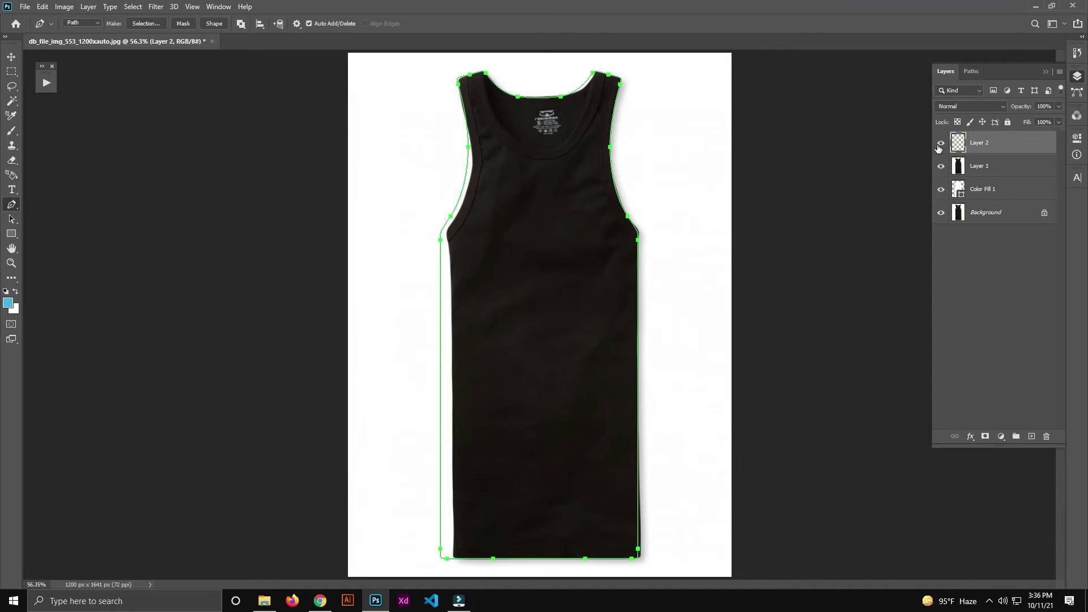
drag(992, 146, 998, 178)
click(1015, 190)
click(1001, 437)
click(1029, 239)
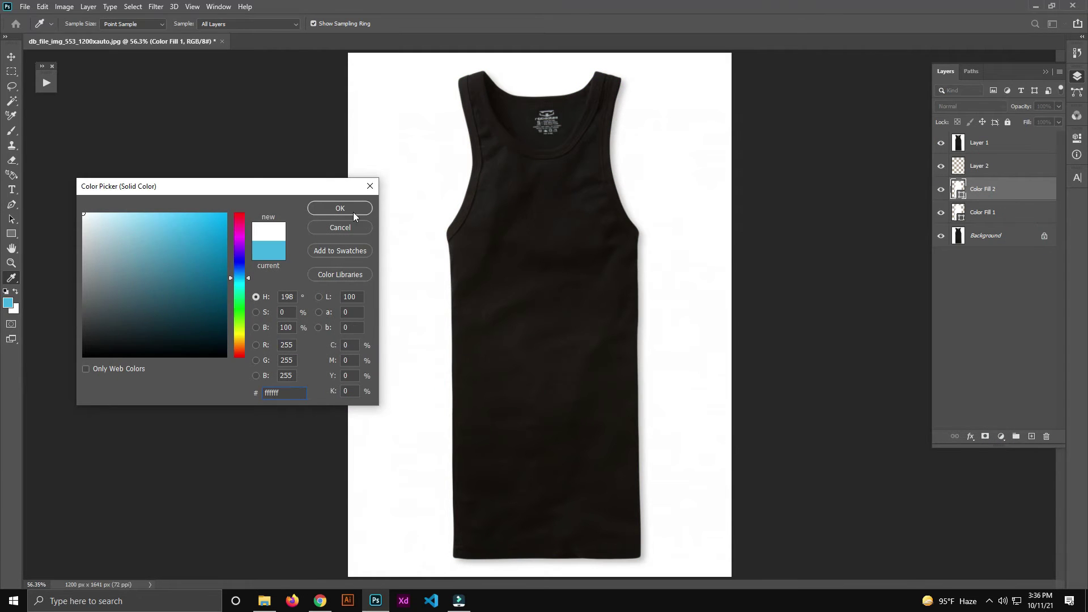
click(347, 207)
shift+click(1021, 212)
drag(1028, 215, 1047, 436)
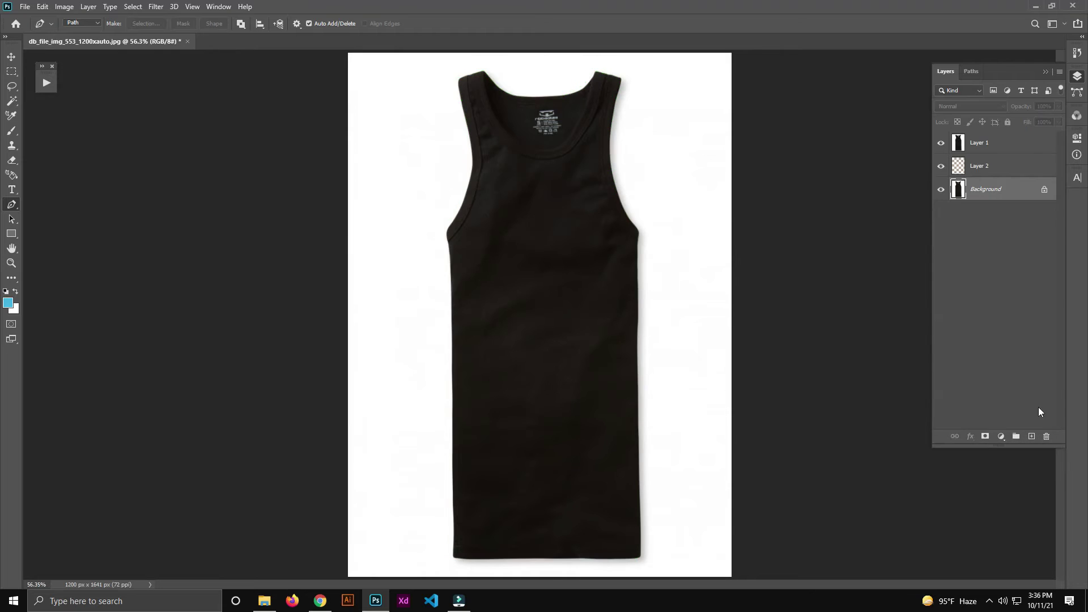
Add a white Solid Color fill beneath Layer 2 and reopen Liquify on Layer 1.
click(1002, 436)
click(1022, 239)
drag(141, 278, 56, 177)
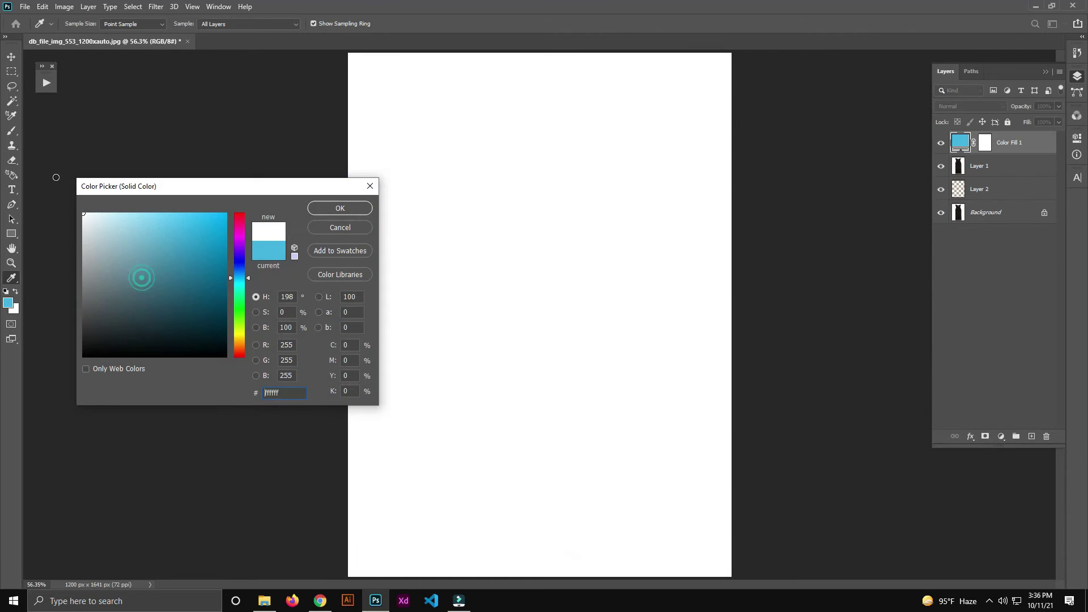
click(340, 208)
drag(1026, 142, 988, 194)
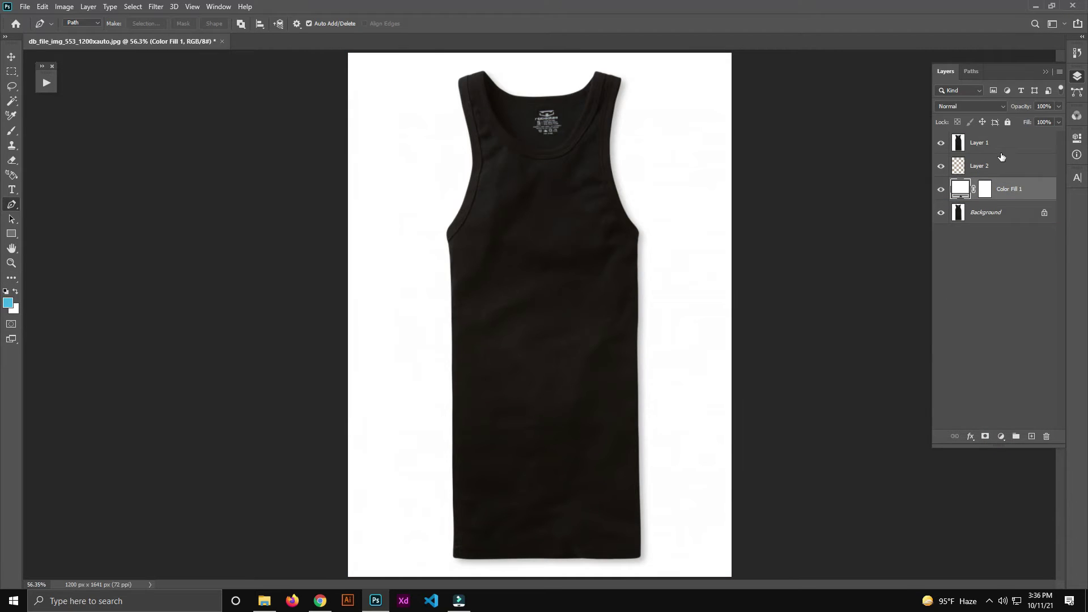
click(941, 143)
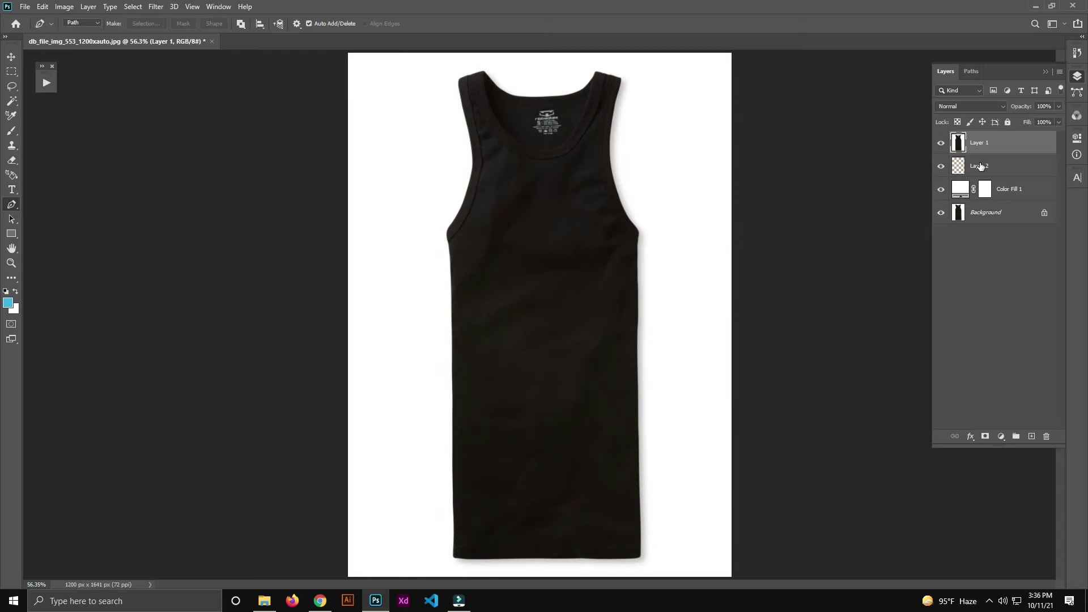
key(ctrl+shift+x)
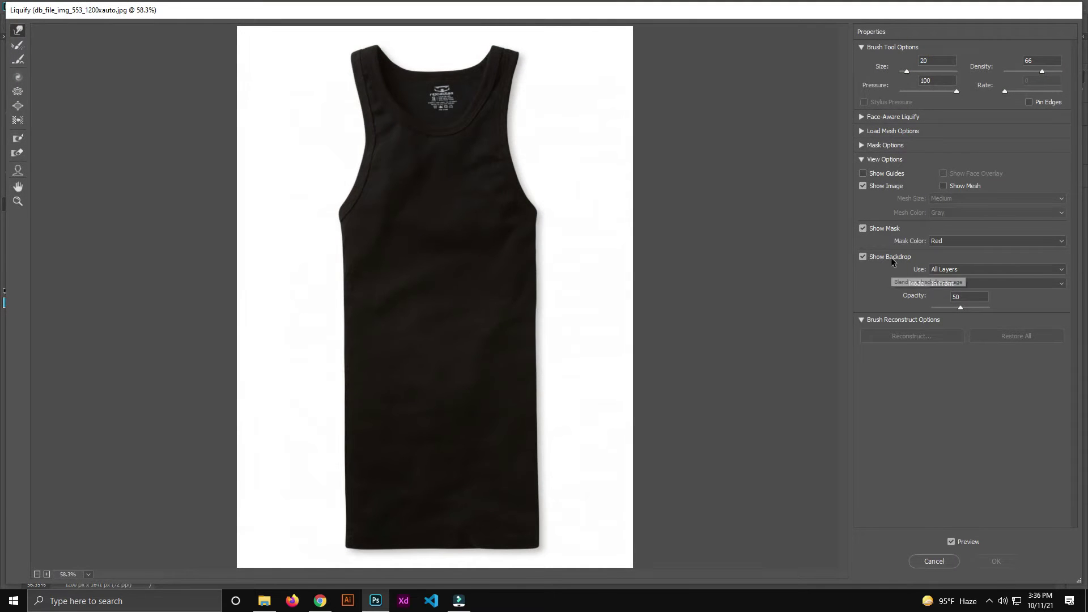
Show Layer 2 as the Liquify backdrop, In Front at 100% opacity, and dismiss the warning.
key(ctrl+plus)
click(955, 273)
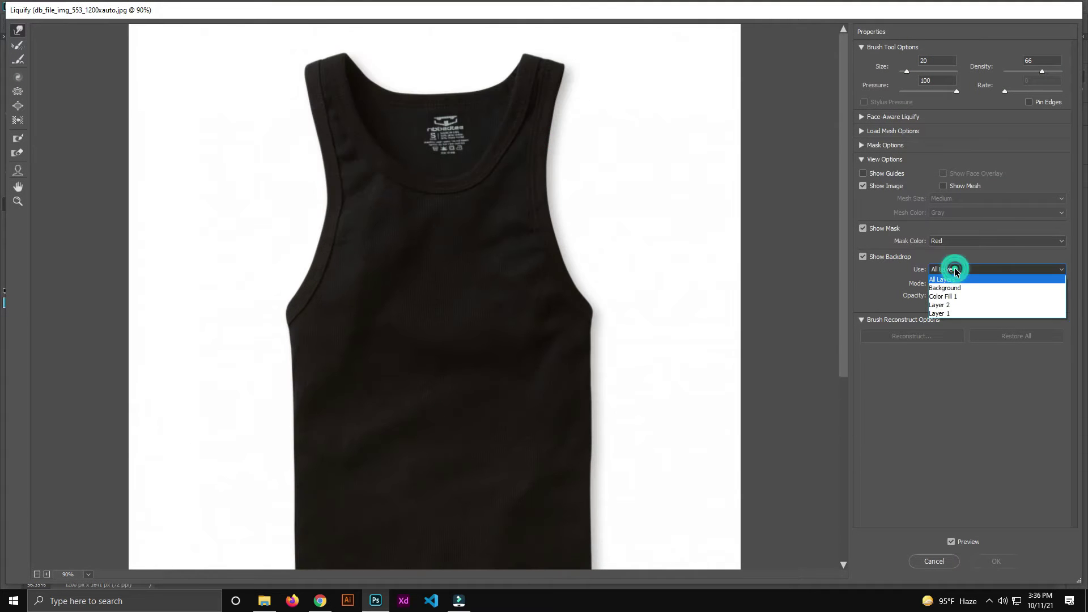
click(952, 306)
click(957, 270)
click(954, 306)
click(955, 285)
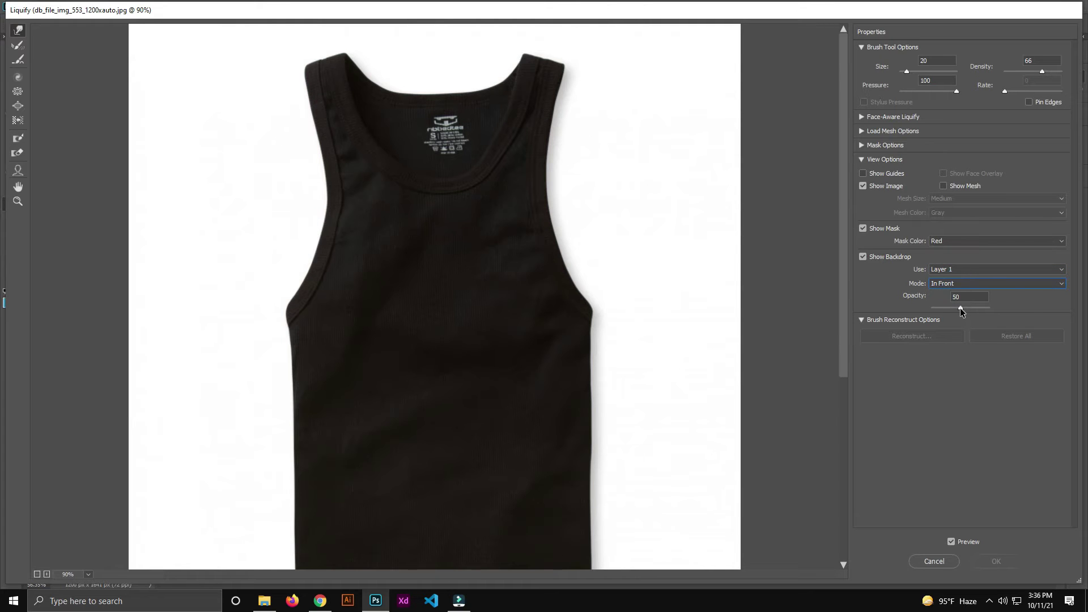
click(963, 270)
click(954, 306)
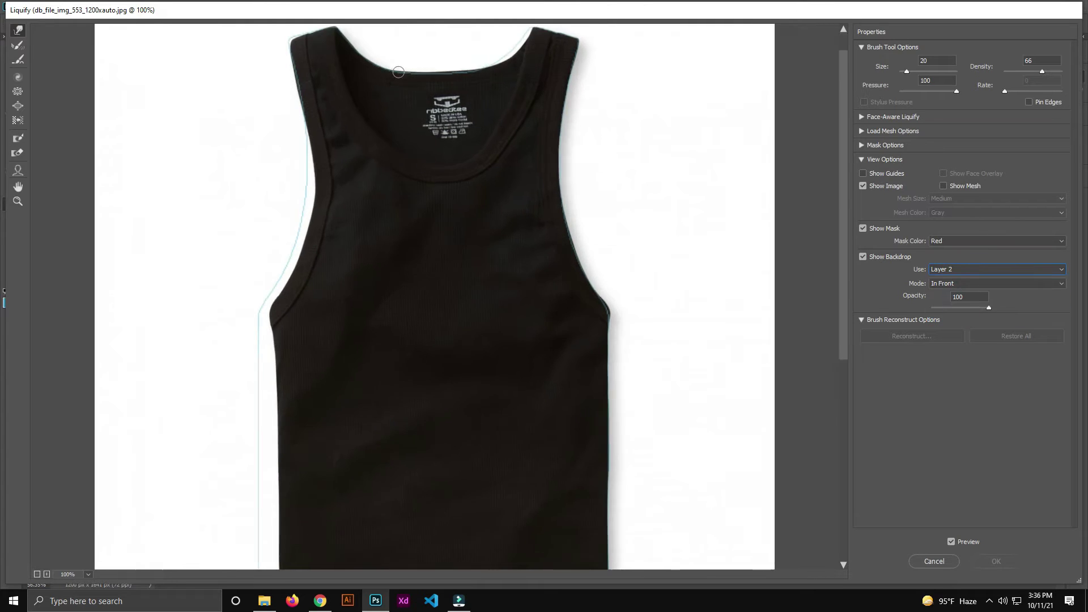
scroll(579, 366, up, 3)
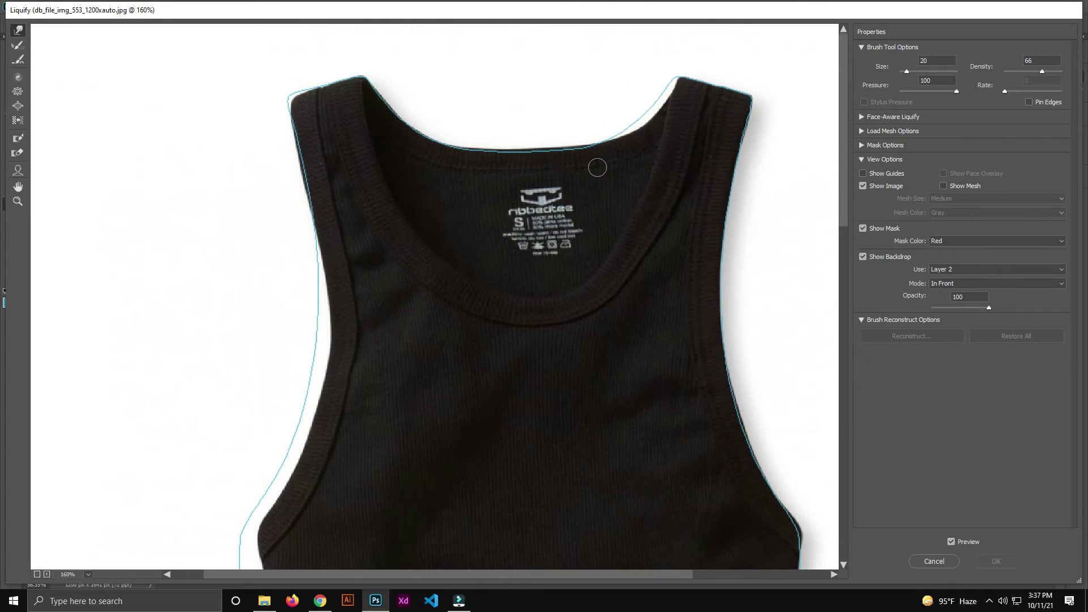
click(657, 99)
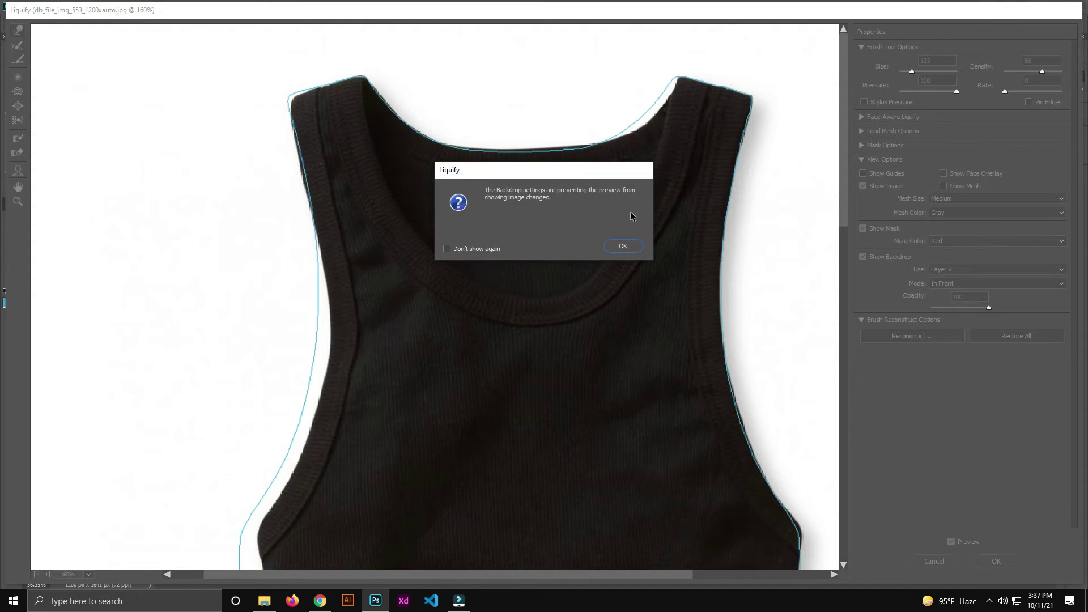
click(613, 245)
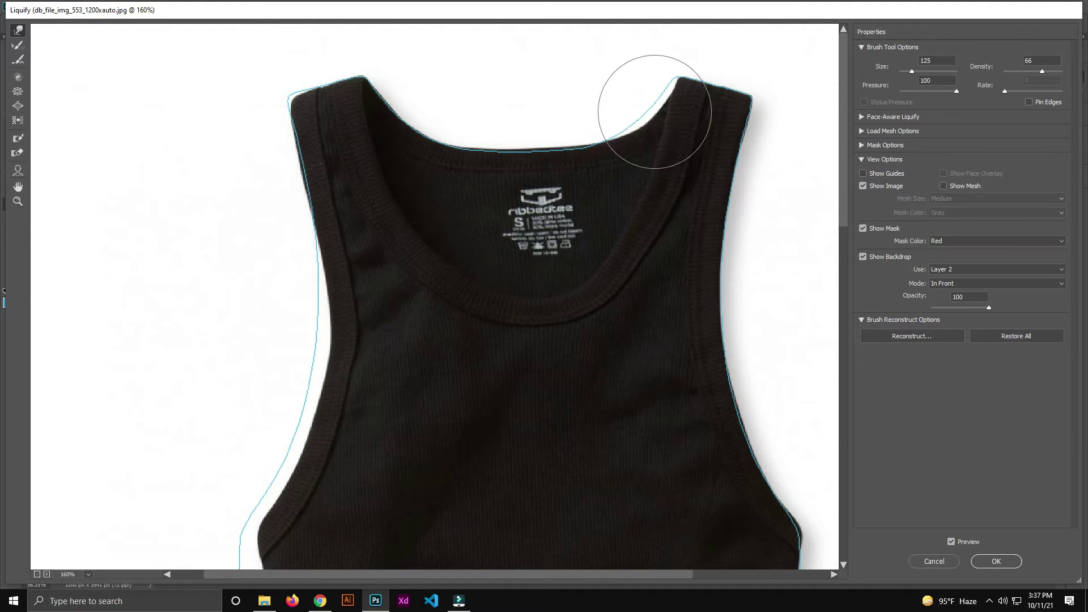
Warp the right shoulder and neckline onto the mirrored outline.
mouse_move(649, 110)
mouse_down()
mouse_move(651, 85)
mouse_move(608, 134)
mouse_up()
mouse_move(740, 185)
mouse_down()
mouse_move(760, 80)
mouse_move(721, 61)
mouse_up()
mouse_move(304, 68)
mouse_down()
mouse_move(249, 89)
mouse_move(426, 106)
mouse_up()
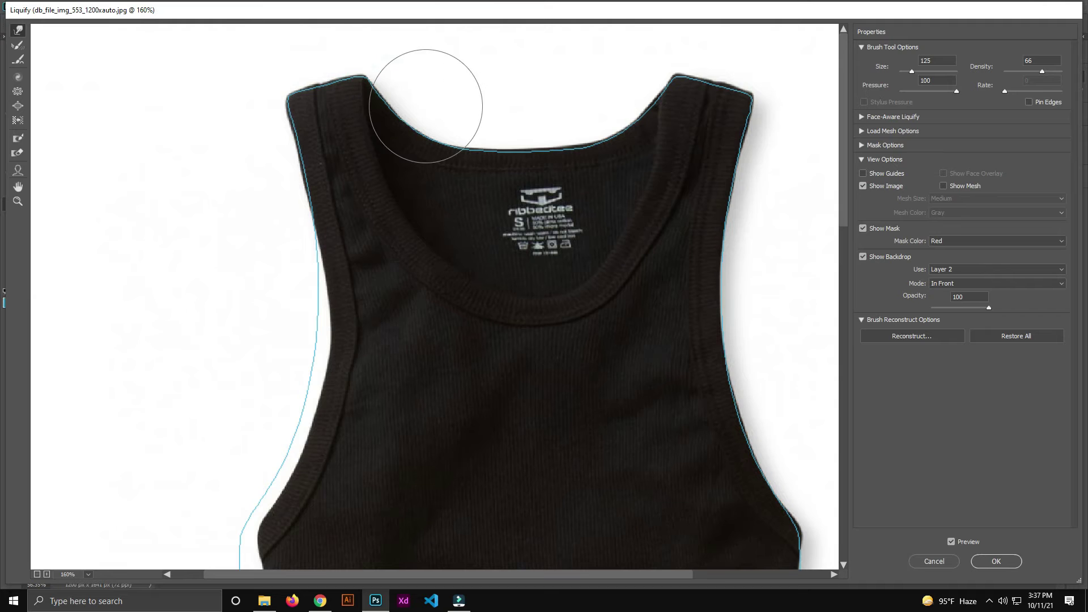
Push the left armhole edge onto the outline, resizing the Forward Warp brush.
key(bracketright)
key(bracketright)
key(bracketright)
key(bracketright)
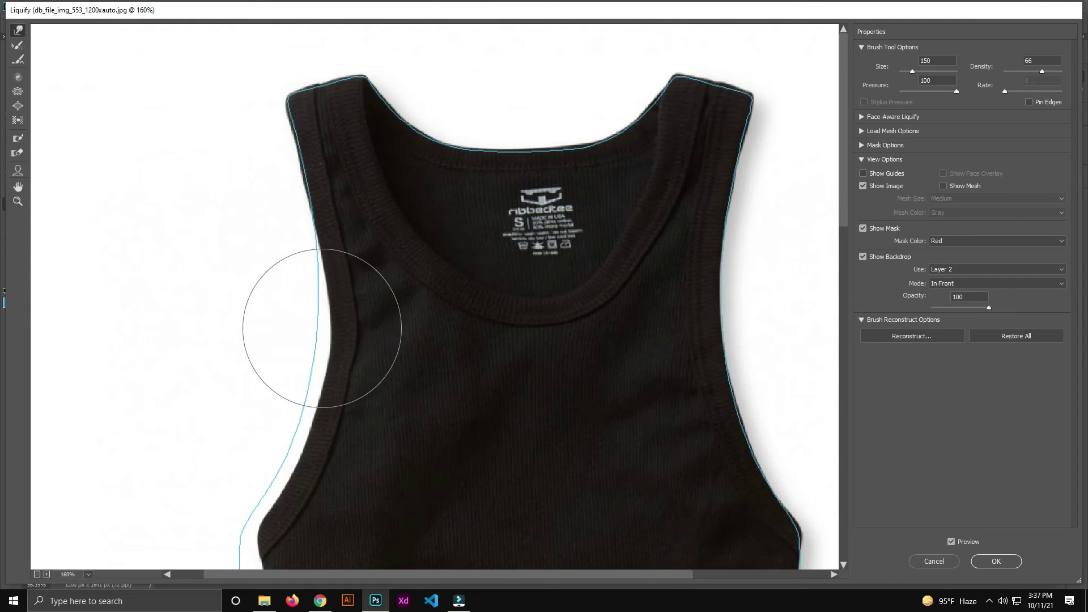
mouse_move(341, 325)
mouse_down()
mouse_move(255, 400)
mouse_move(250, 328)
mouse_up()
key(bracketleft)
key(bracketleft)
key(bracketleft)
key(bracketleft)
key(bracketleft)
drag(349, 314, 344, 349)
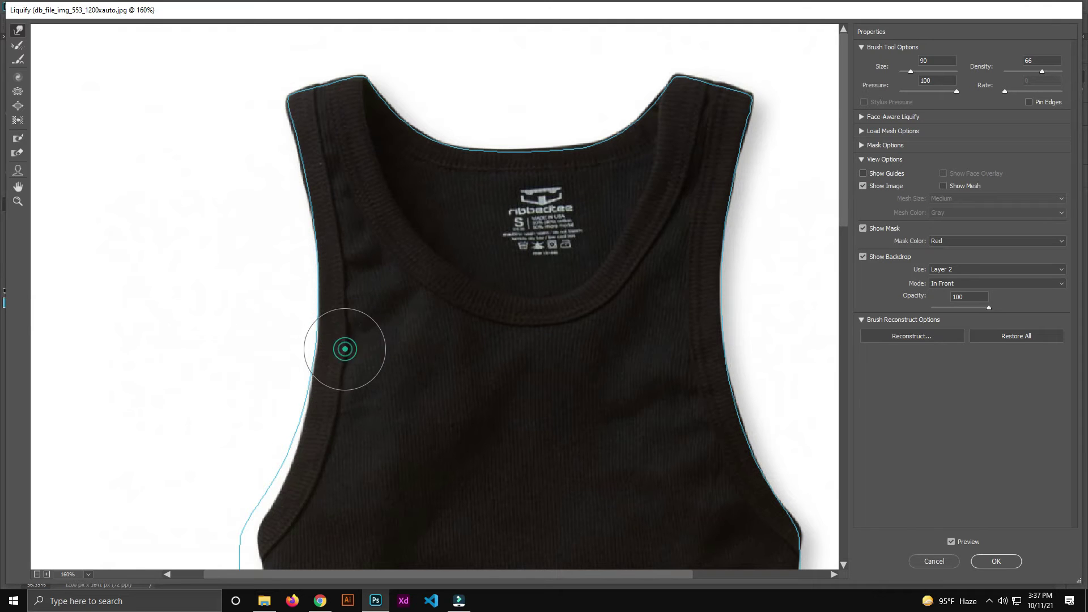
drag(331, 419, 385, 317)
key(bracketright)
key(bracketright)
key(bracketright)
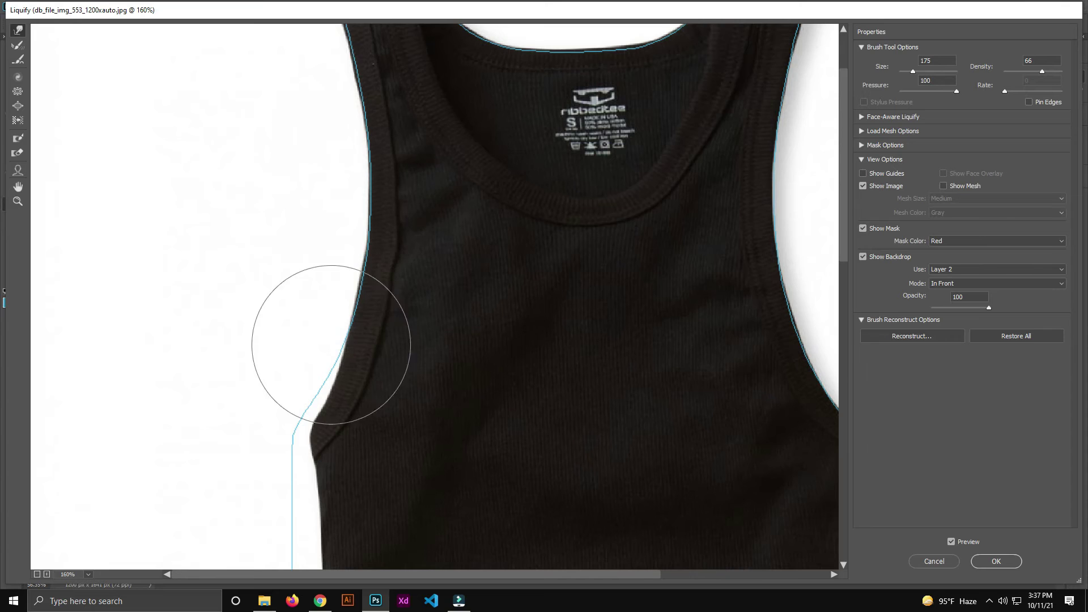
key(bracketright)
key(bracketright)
scroll(316, 337, down, 3)
mouse_move(316, 336)
mouse_down()
mouse_move(301, 357)
mouse_move(283, 348)
mouse_up()
key(bracketleft)
key(bracketleft)
key(bracketleft)
drag(282, 261, 301, 250)
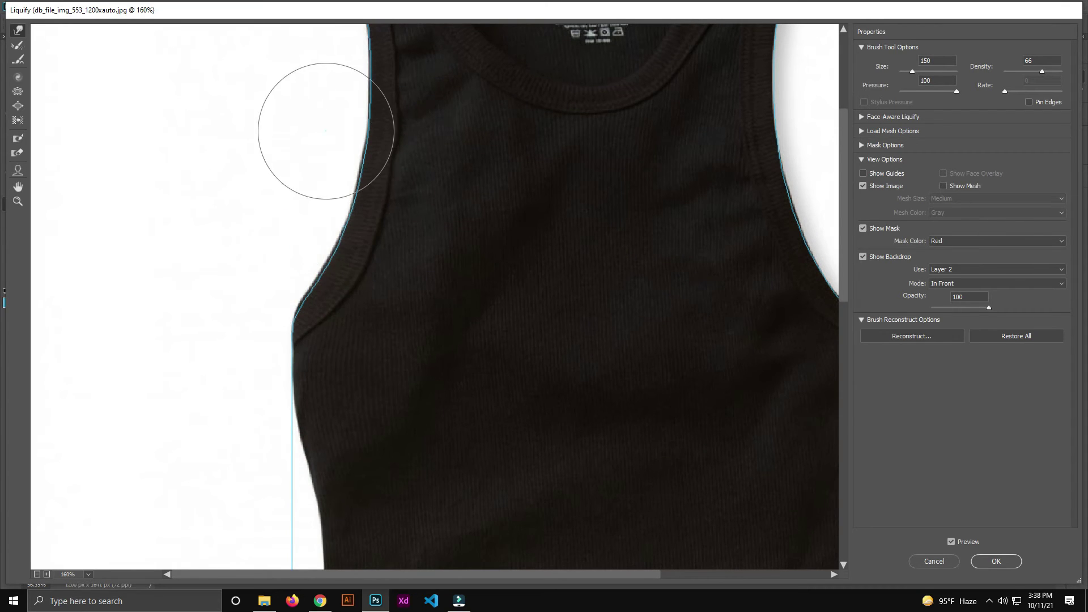
Push the shirt's left side out and straighten it along the outline.
scroll(323, 284, down, 5)
scroll(321, 397, down, 3)
key(bracketright)
key(bracketright)
key(bracketright)
drag(303, 293, 262, 228)
drag(304, 296, 290, 298)
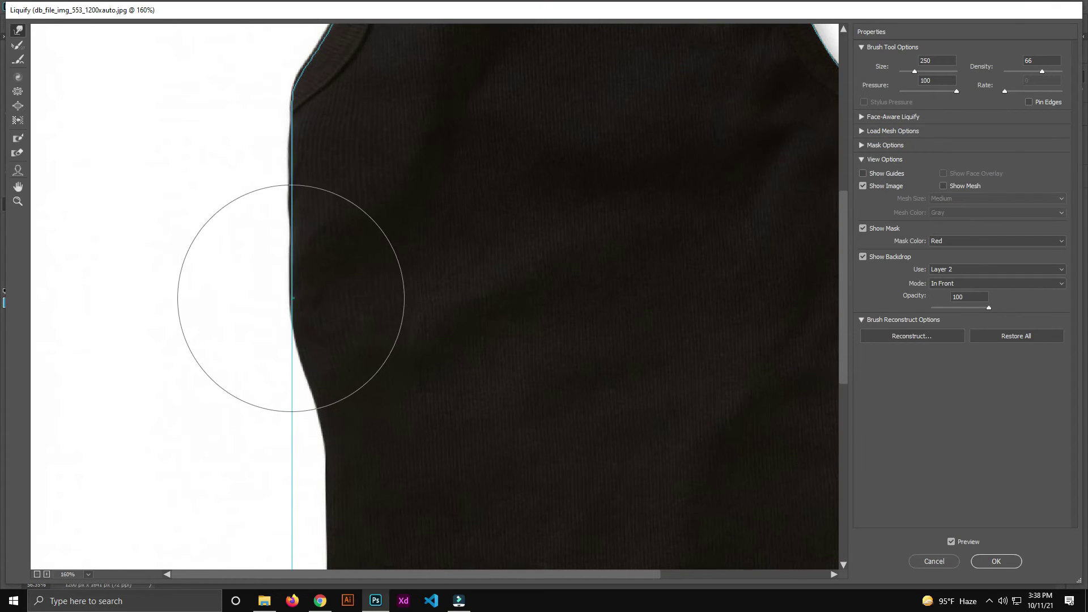
scroll(306, 340, down, 5)
key(bracketright)
key(bracketright)
key(bracketright)
drag(320, 363, 313, 343)
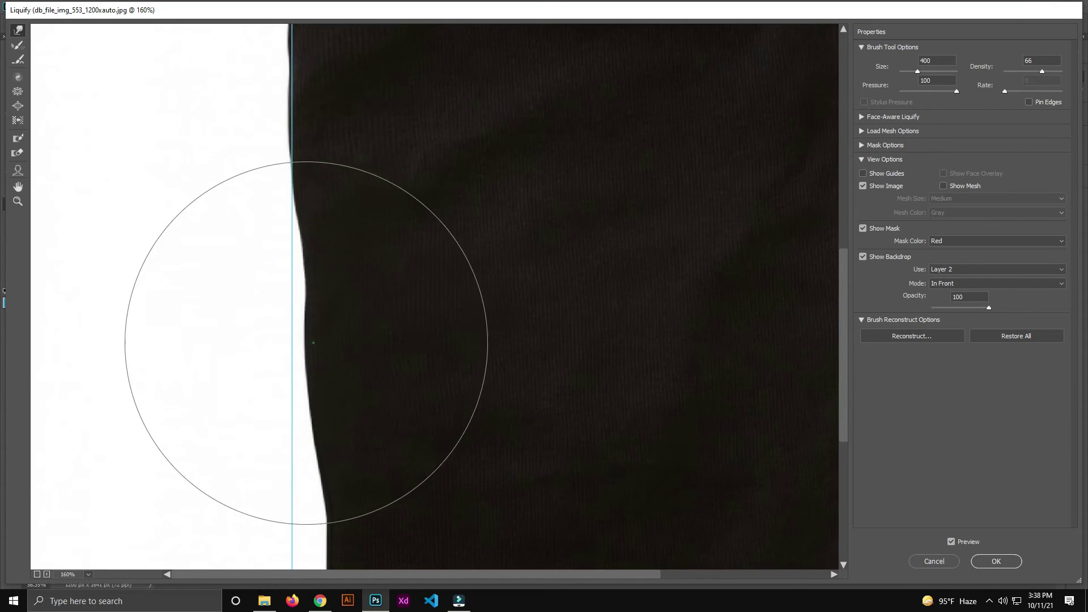
drag(267, 303, 284, 408)
mouse_move(316, 364)
mouse_down()
mouse_move(288, 372)
mouse_move(280, 411)
mouse_move(292, 400)
mouse_up()
scroll(267, 363, down, 3)
key(bracketleft)
key(bracketleft)
key(bracketleft)
Align the lower-left corner and bottom hem with the outline, brush size 175.
drag(327, 510, 270, 376)
key(bracketright)
key(bracketright)
key(bracketleft)
key(bracketleft)
drag(284, 511, 275, 517)
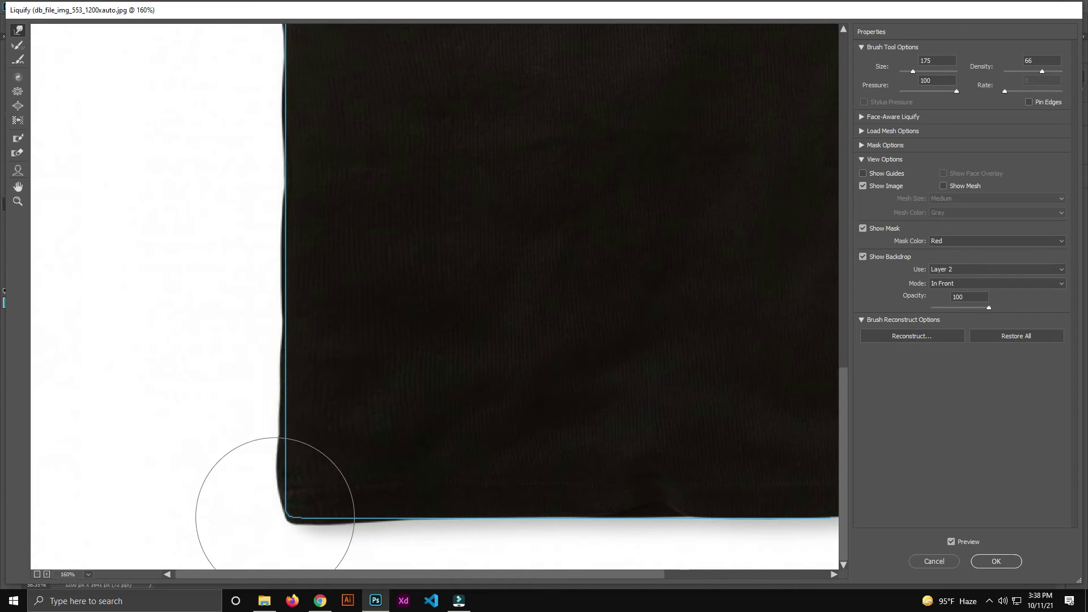
scroll(275, 517, right, 2)
mouse_move(411, 509)
mouse_down()
mouse_move(757, 488)
mouse_move(772, 474)
mouse_move(800, 359)
mouse_up()
scroll(775, 280, up, 5)
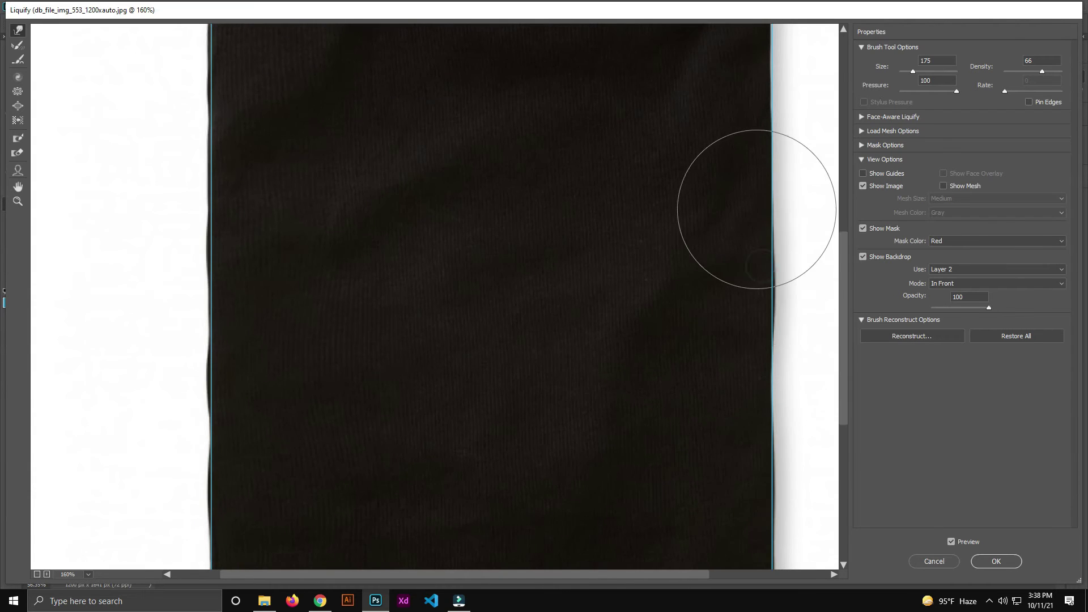
scroll(751, 295, up, 5)
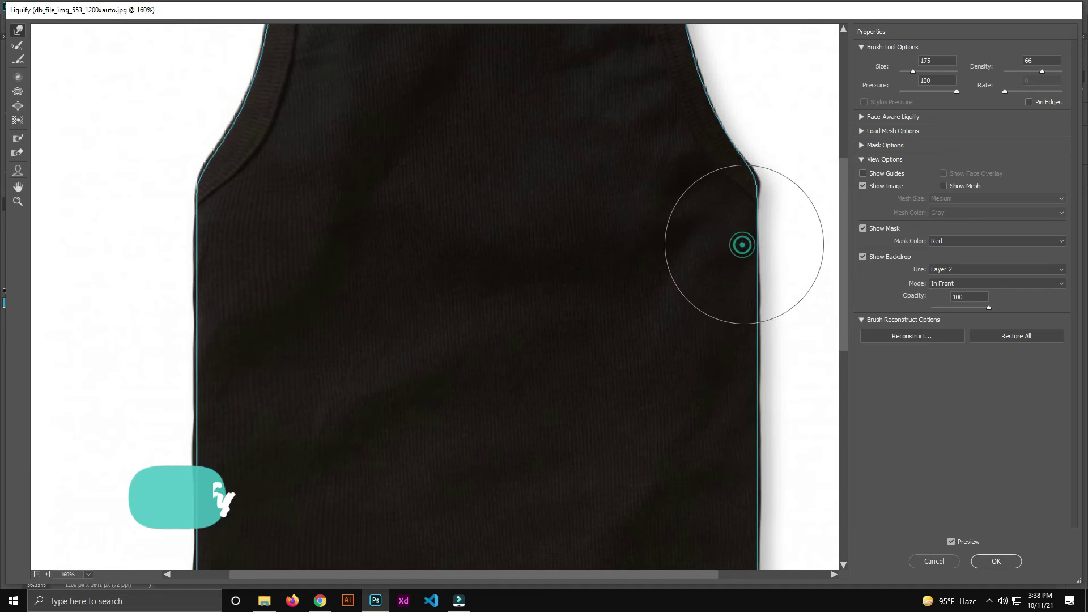
scroll(731, 256, up, 3)
scroll(692, 298, up, 2)
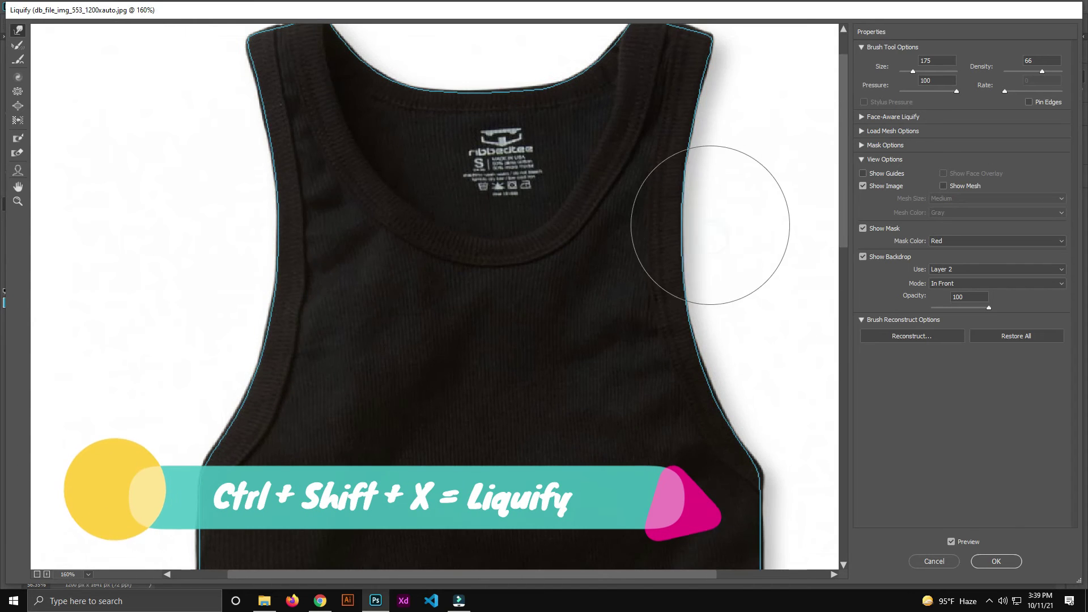
With a smaller Forward Warp brush, push the left neckline, strap and armhole onto the outline.
scroll(622, 272, up, 1)
key(bracketleft)
key(bracketleft)
key(bracketleft)
key(bracketleft)
key(bracketleft)
drag(390, 272, 313, 240)
mouse_move(295, 180)
mouse_down()
mouse_move(296, 147)
mouse_move(297, 216)
mouse_up()
drag(307, 234, 317, 291)
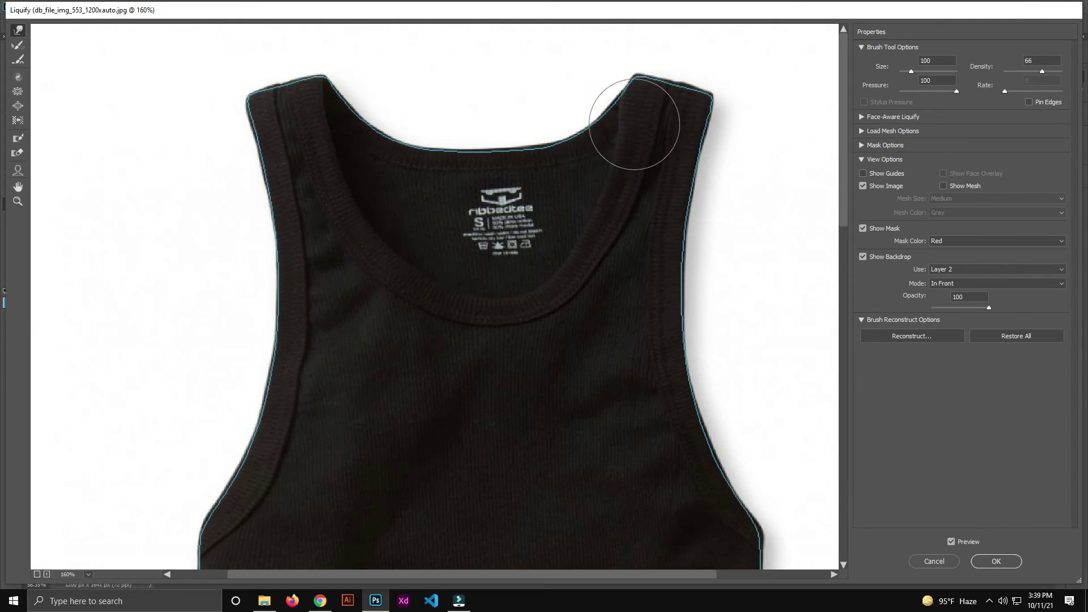
drag(309, 384, 299, 377)
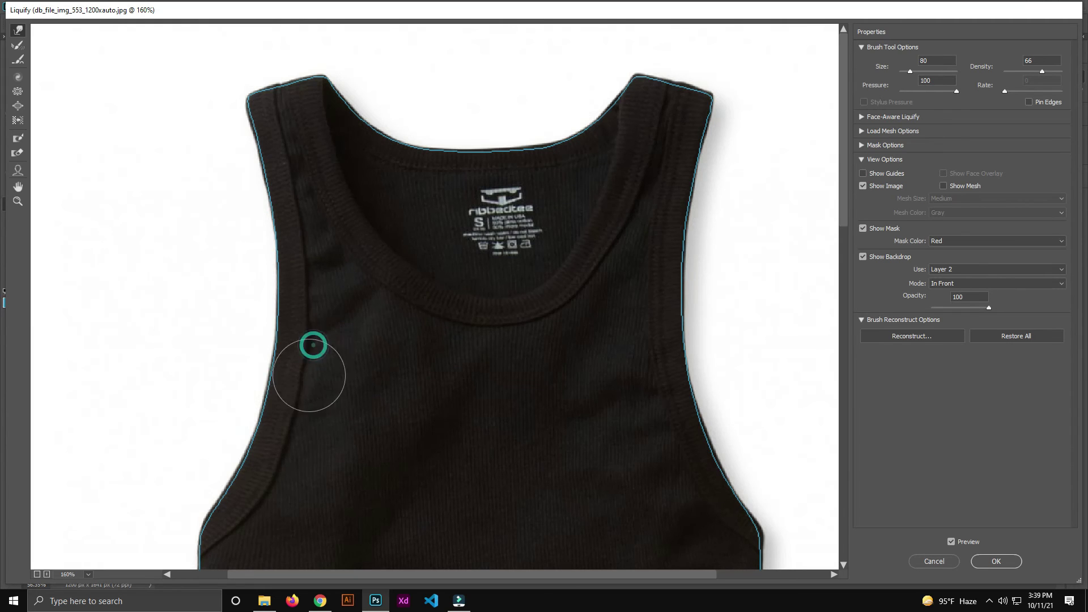
Warp the lower hem corner to the outline and enlarge the brush back to 125.
drag(633, 526, 560, 409)
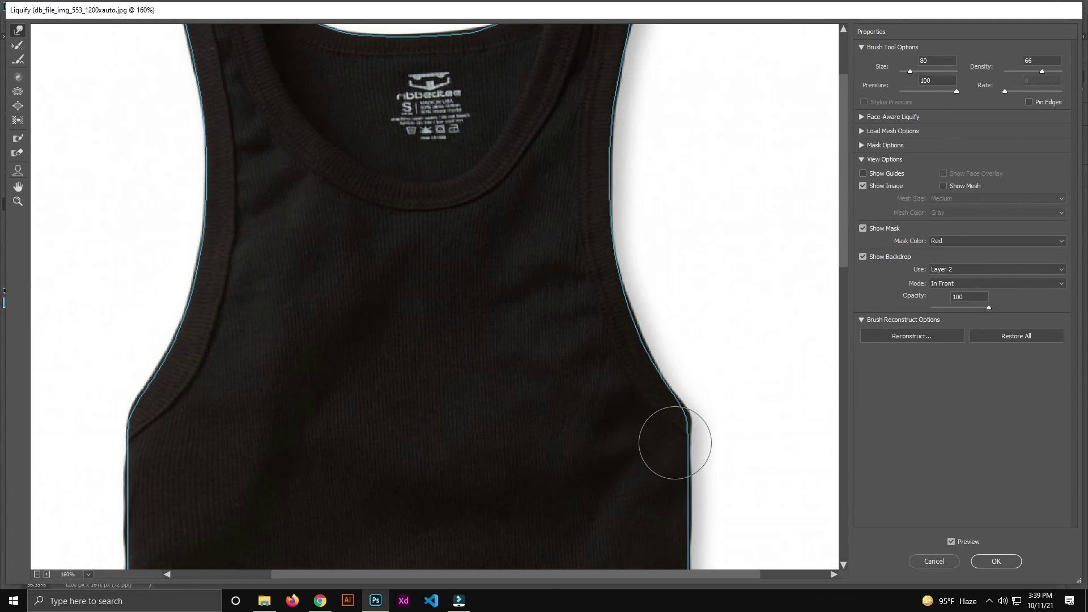
scroll(673, 374, down, 3)
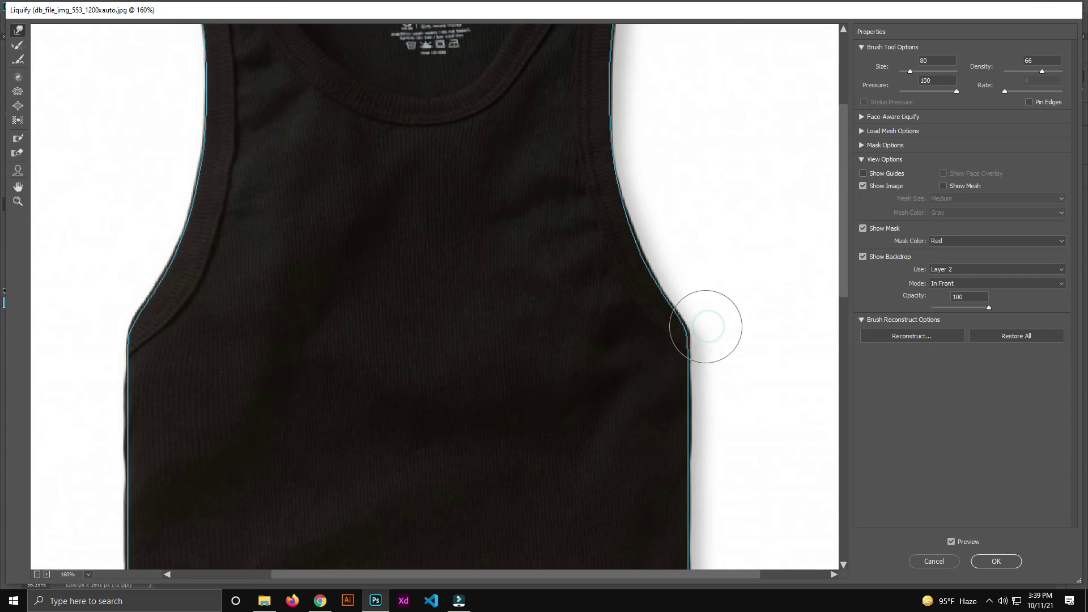
scroll(704, 323, down, 4)
scroll(213, 394, left, 2)
scroll(377, 522, right, 2)
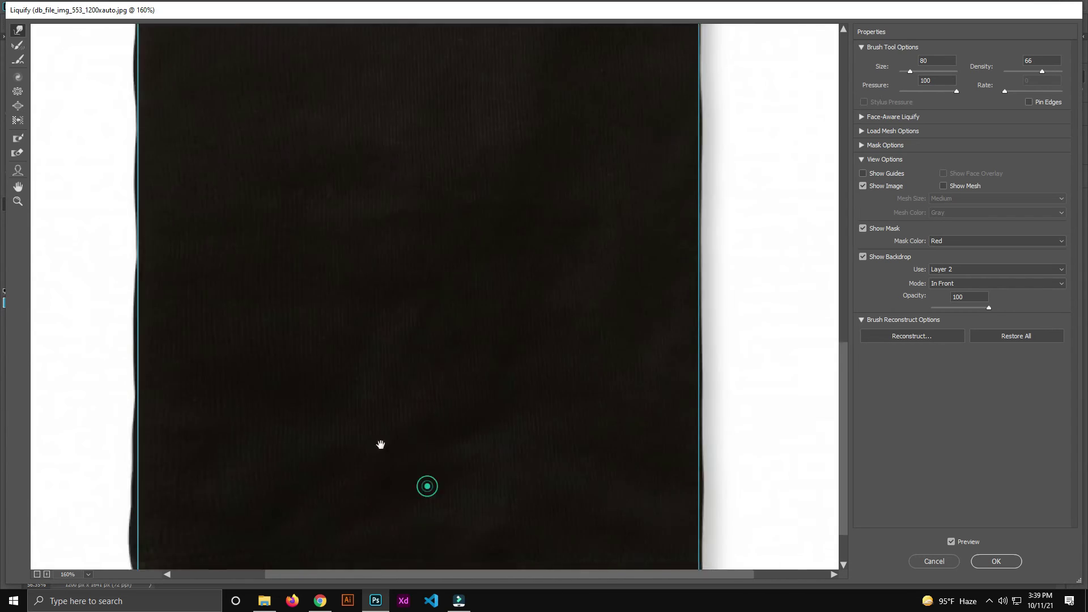
scroll(381, 445, down, 5)
scroll(341, 419, left, 3)
key(bracketright)
key(bracketright)
key(bracketright)
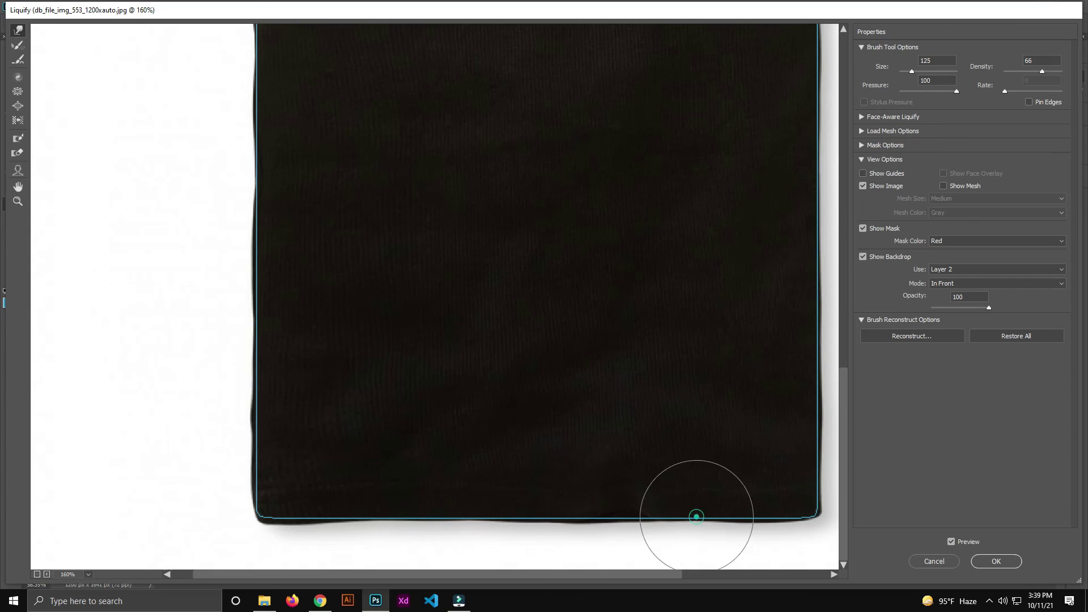
Apply Liquify, then copy the shirt to a new layer using Path 1 feathered 0.5.
click(988, 563)
click(972, 71)
ctrl+click(941, 93)
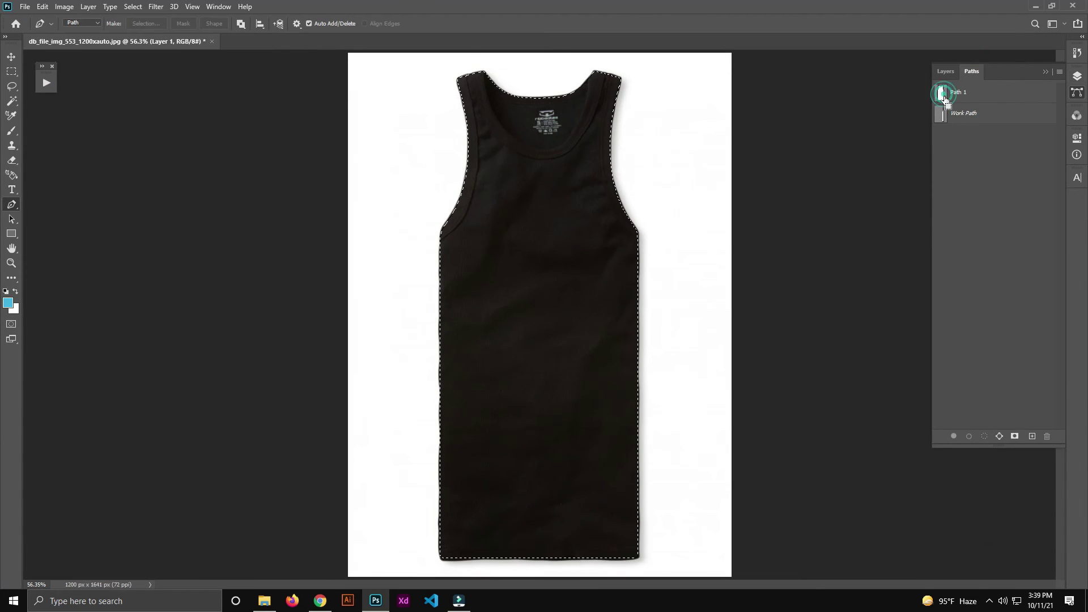
key(shift+F6)
key(Return)
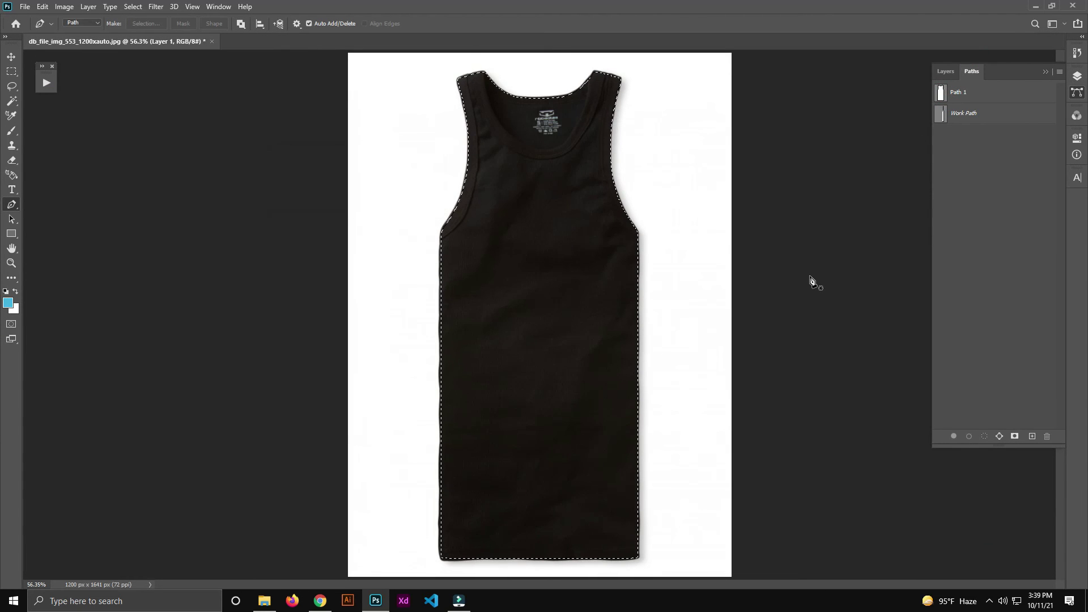
click(944, 72)
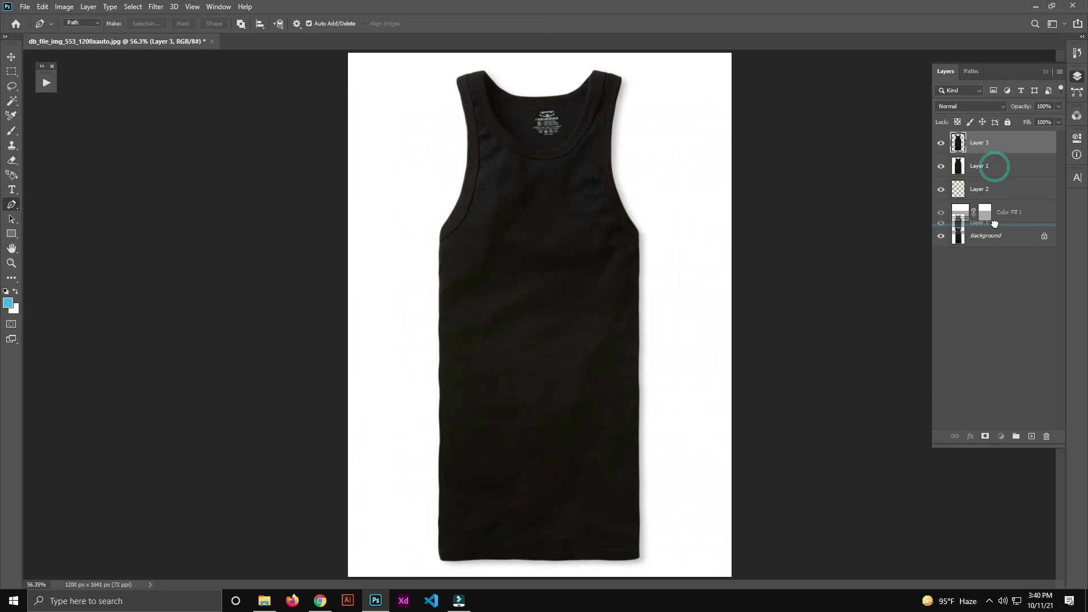
key(ctrl+d)
Move Color Fill 1 directly under Layer 3 and change its colour to light cyan.
drag(1016, 181, 1015, 201)
scroll(590, 243, up, 3)
scroll(595, 249, down, 2)
scroll(777, 258, down, 1)
double_click(957, 167)
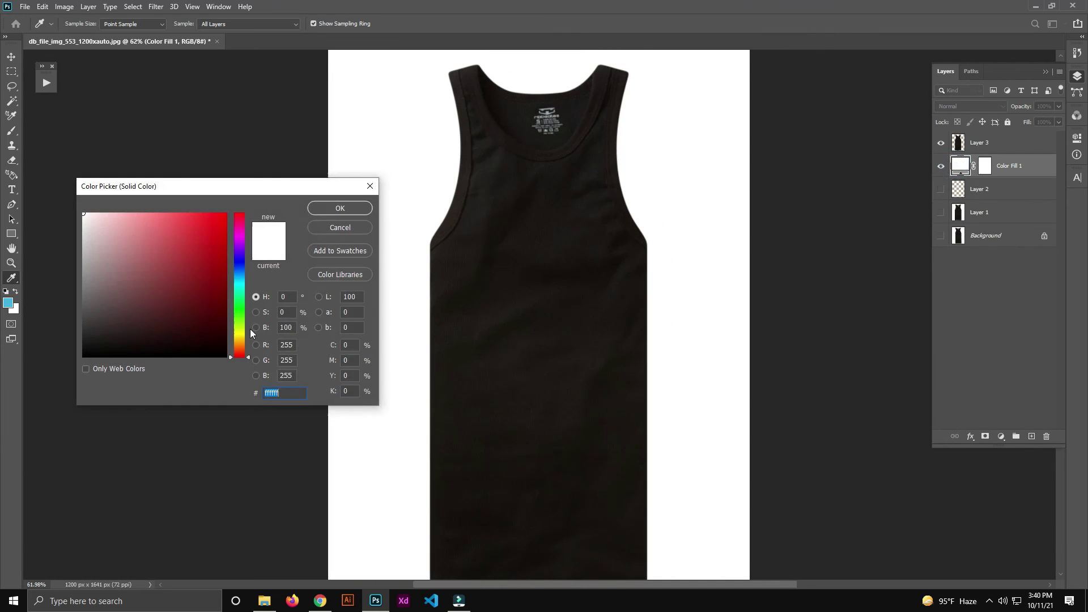
click(201, 258)
drag(207, 243, 162, 250)
drag(239, 340, 240, 287)
drag(162, 250, 136, 201)
click(339, 208)
Switch to the Pen tool and make Layer 3 the active layer.
key(p)
scroll(540, 287, up, 2)
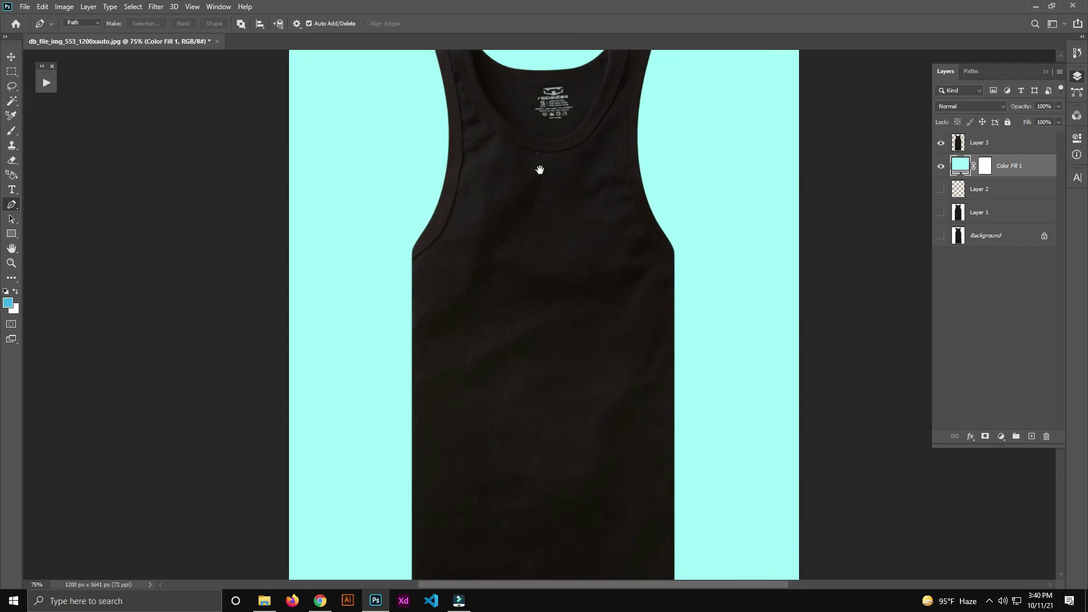
scroll(530, 236, up, 2)
scroll(625, 382, up, 2)
scroll(629, 316, up, 1)
scroll(635, 309, up, 1)
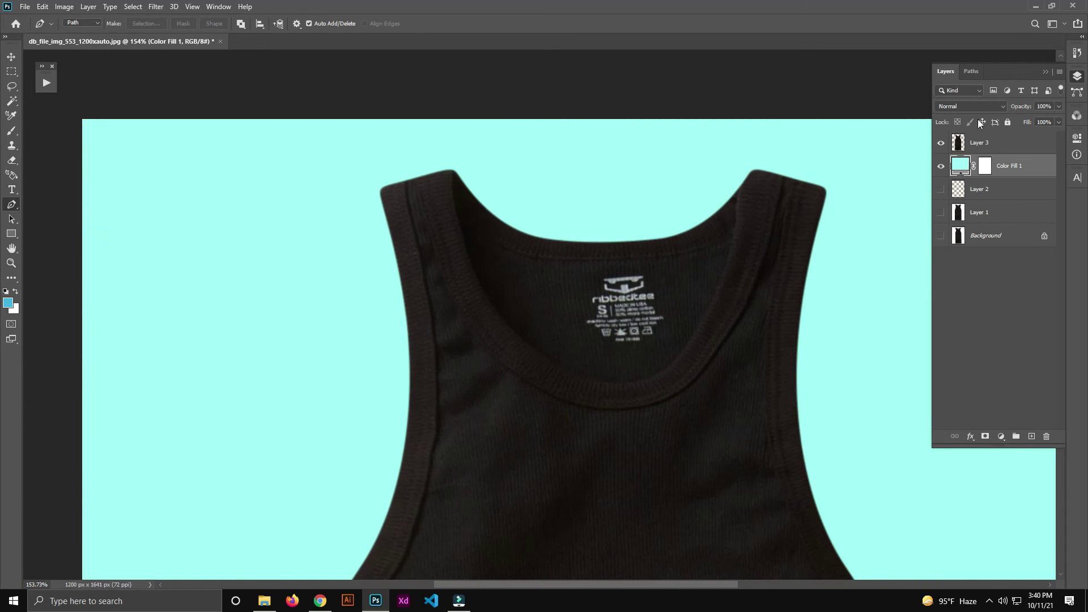
click(993, 147)
Reopen Liquify on Layer 3 and freeze-mask the neckline top and both shoulders.
key(shift+ctrl+x)
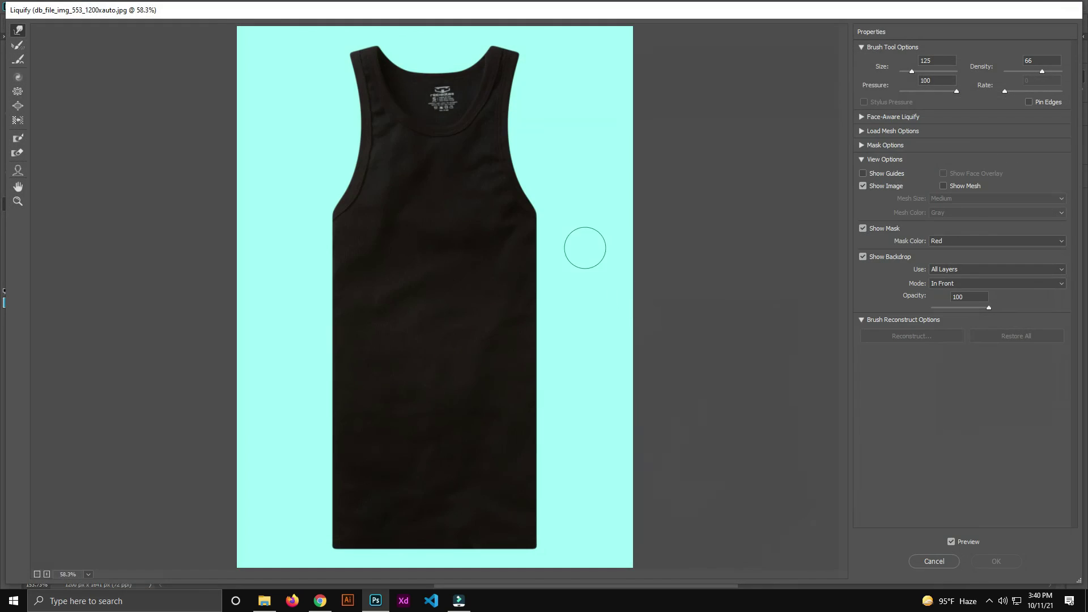
scroll(584, 246, up, 1)
scroll(432, 139, up, 1)
scroll(501, 355, up, 1)
drag(392, 172, 394, 263)
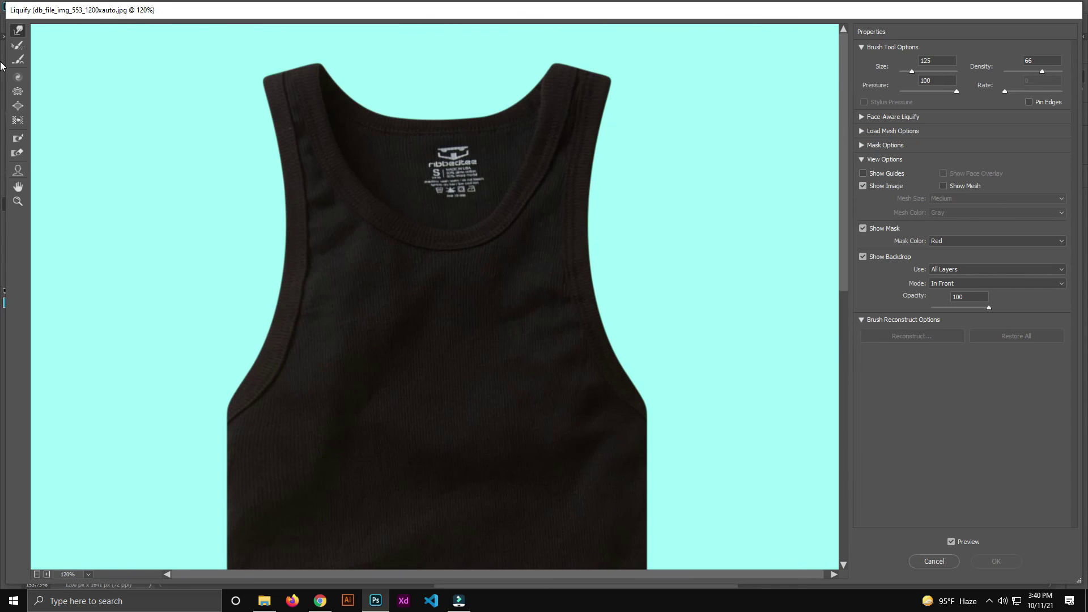
click(18, 138)
mouse_move(315, 60)
mouse_down()
mouse_move(340, 90)
mouse_move(408, 107)
mouse_move(505, 104)
mouse_move(557, 64)
mouse_move(371, 106)
mouse_up()
drag(529, 86, 614, 79)
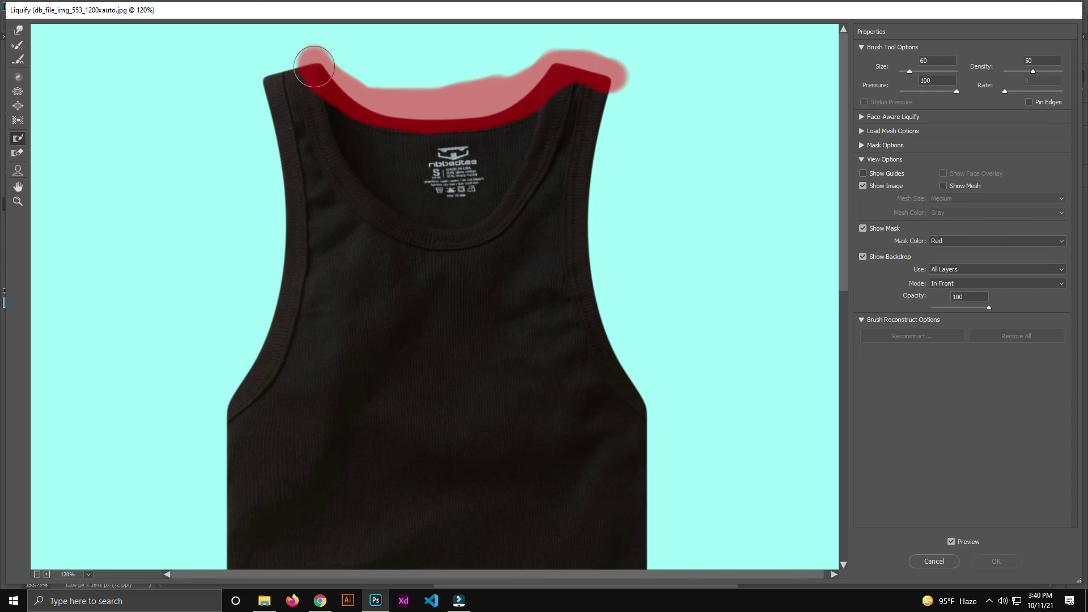
drag(314, 67, 266, 77)
Warp the neckline around the label against a Layer 2 backdrop, then apply the changes.
drag(460, 204, 444, 220)
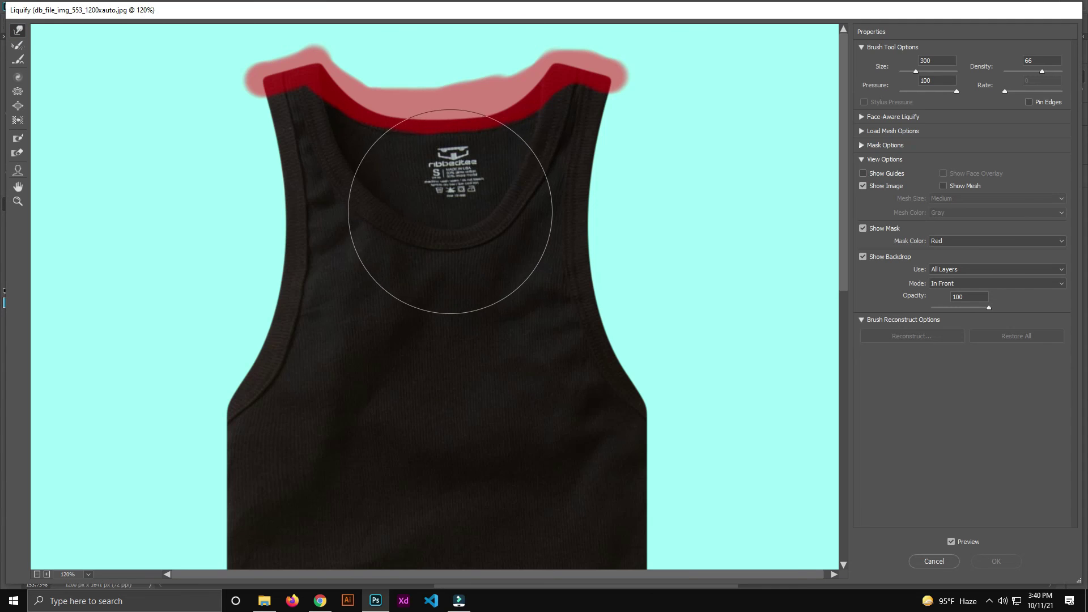
click(969, 271)
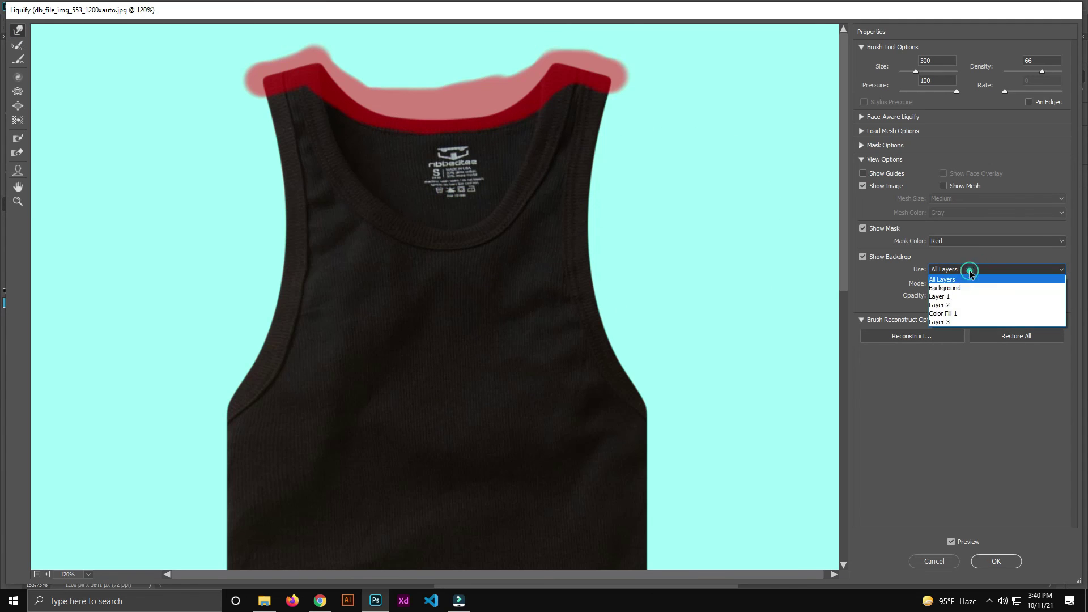
click(962, 323)
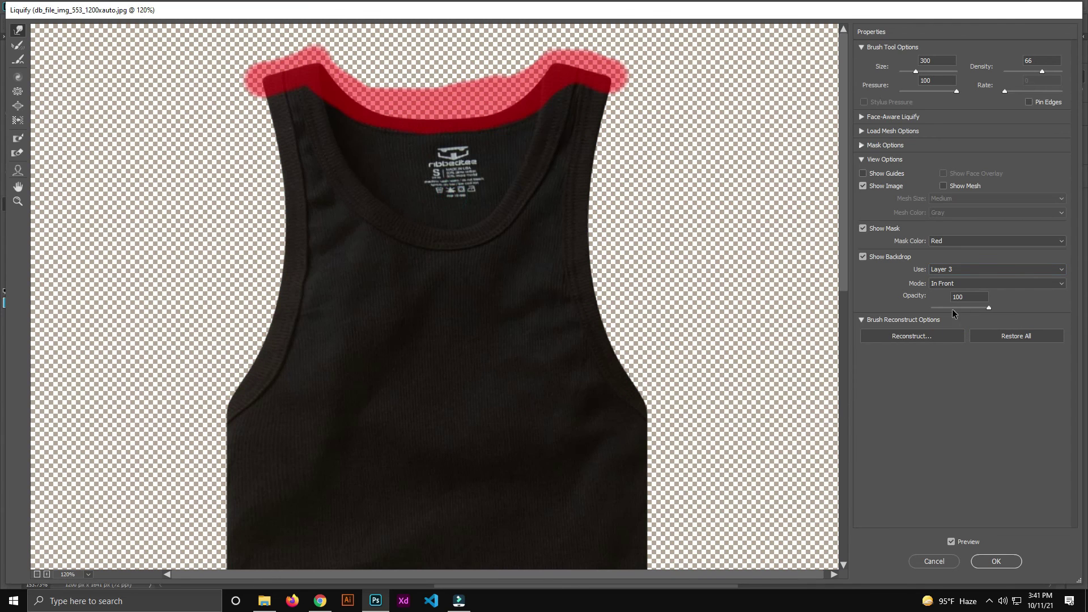
click(966, 271)
click(962, 306)
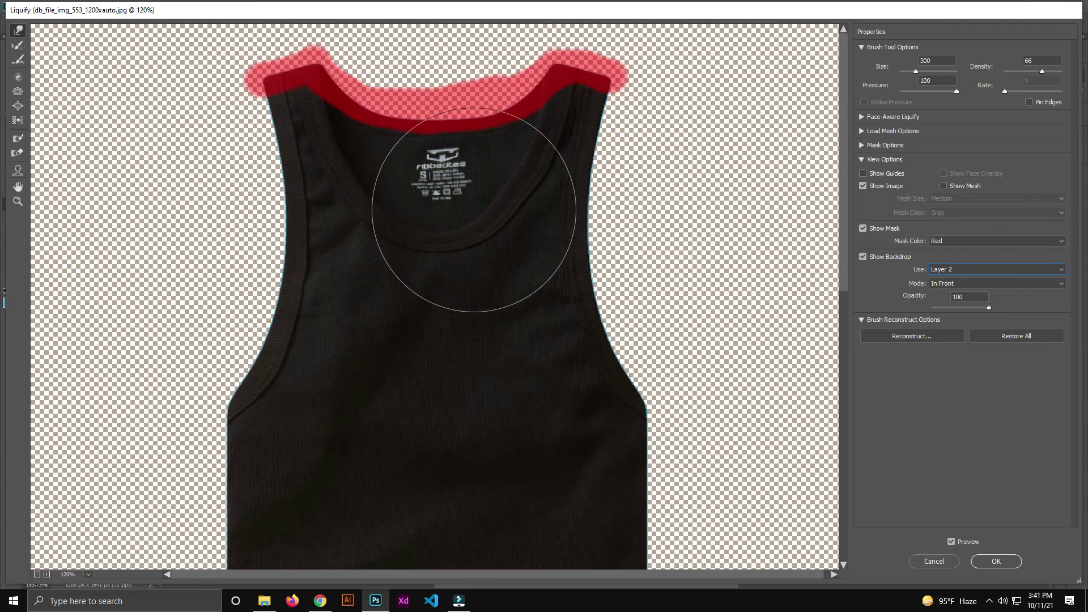
key(bracketleft)
key(bracketleft)
key(bracketleft)
key(bracketleft)
key(bracketleft)
drag(445, 205, 442, 189)
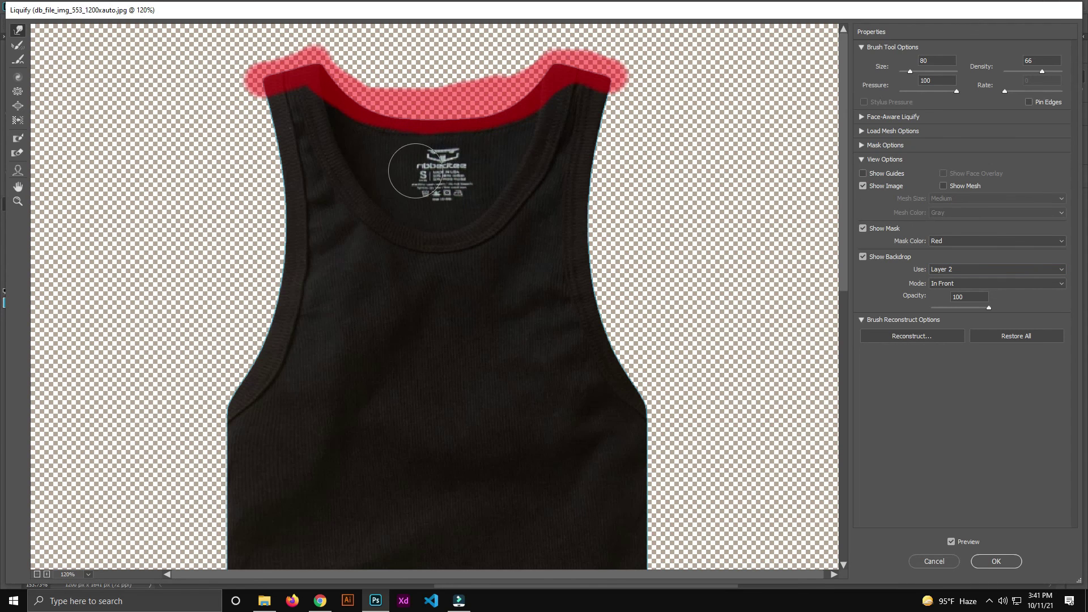
click(998, 562)
Compare against the Background, then delete Layer 2, Layer 1 and Background.
scroll(640, 243, down, 3)
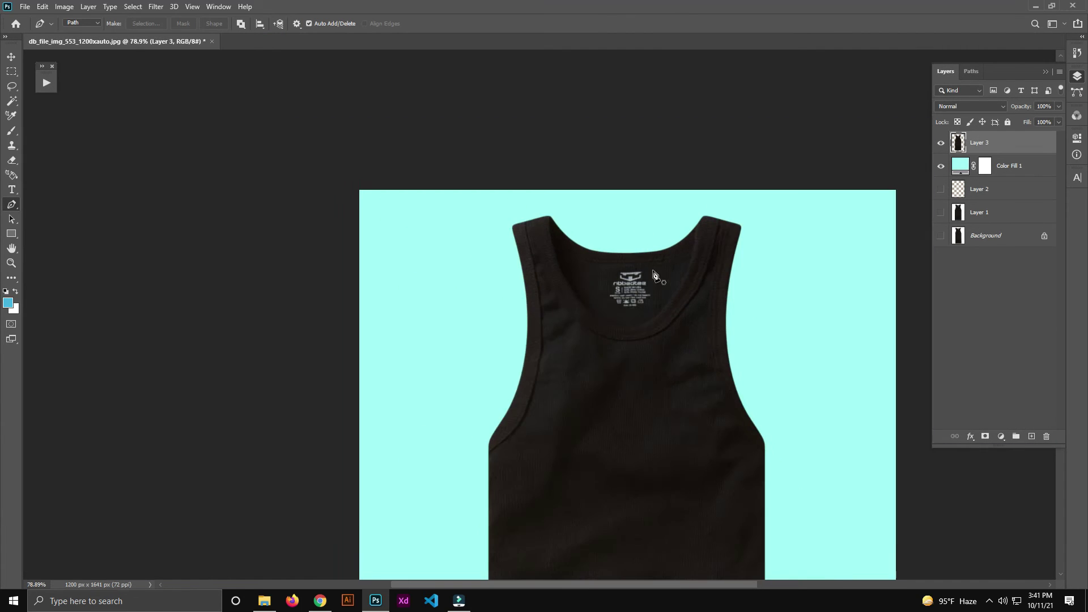
scroll(622, 250, up, 3)
scroll(703, 279, down, 2)
scroll(660, 299, down, 3)
scroll(566, 309, down, 1)
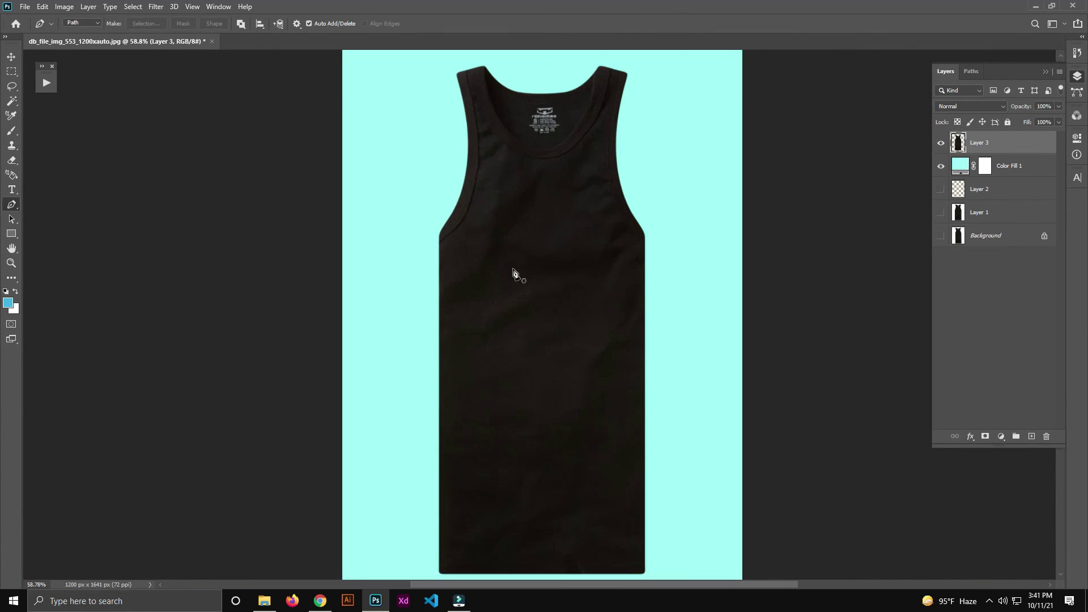
alt+click(943, 238)
alt+click(942, 238)
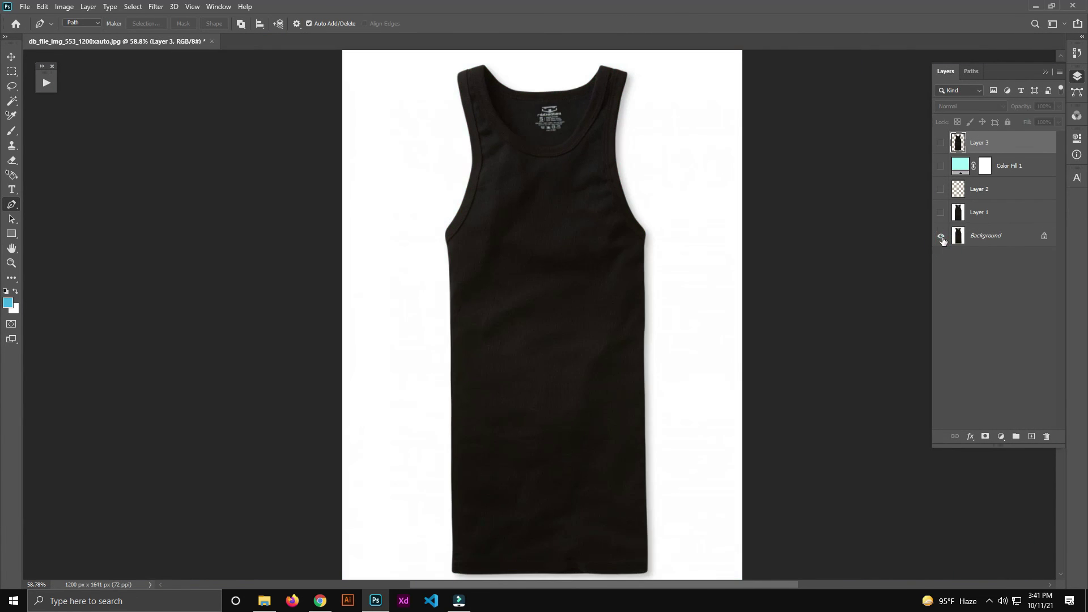
click(989, 190)
shift+click(998, 236)
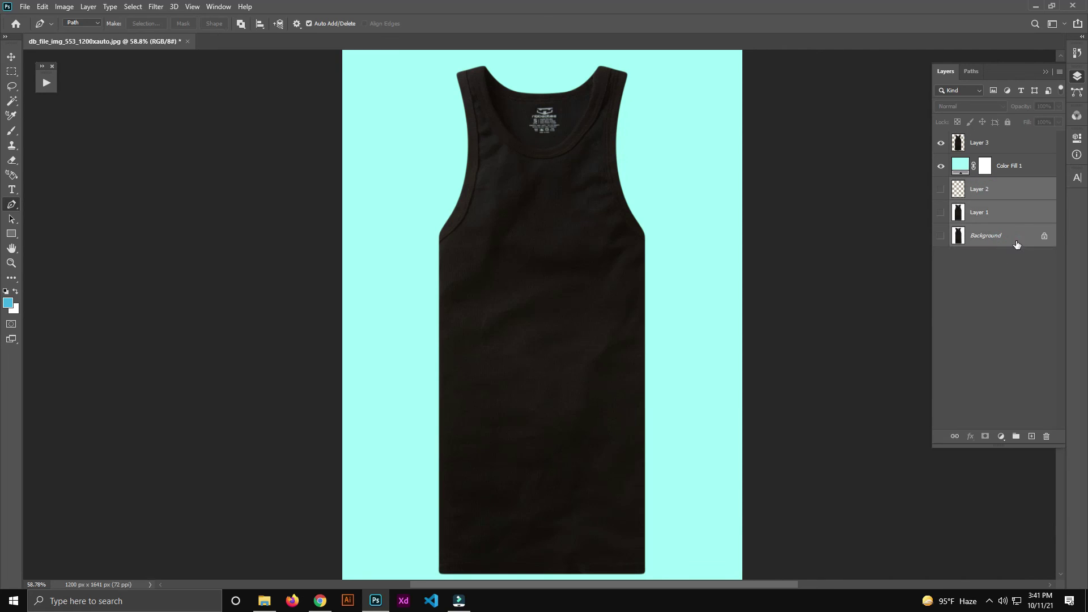
drag(1018, 245, 1046, 436)
Change Color Fill 1 to white (ffffff).
double_click(960, 166)
text(ffffff)
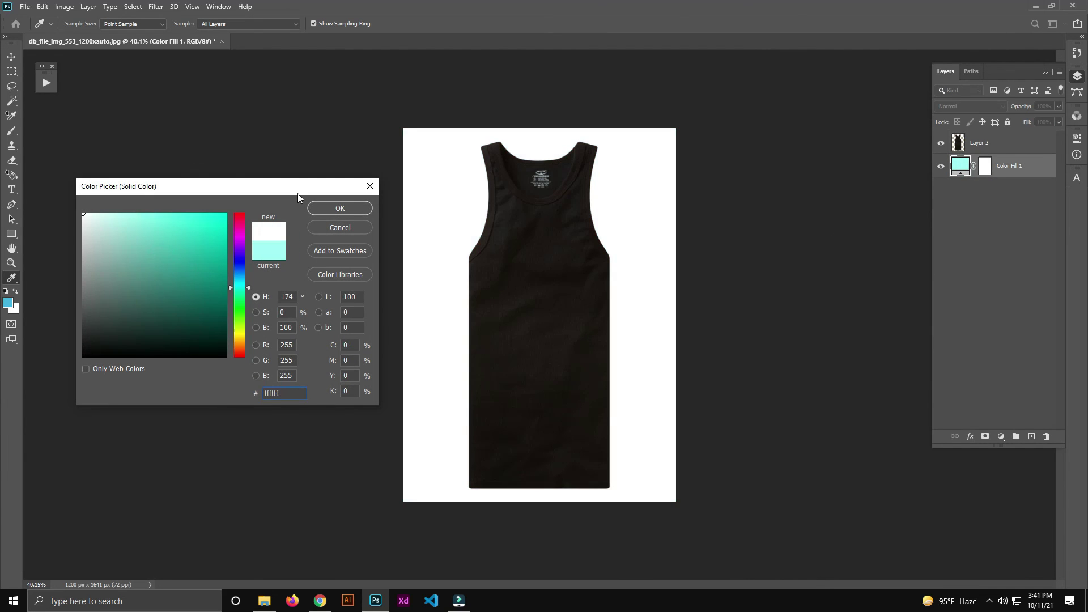
click(340, 208)
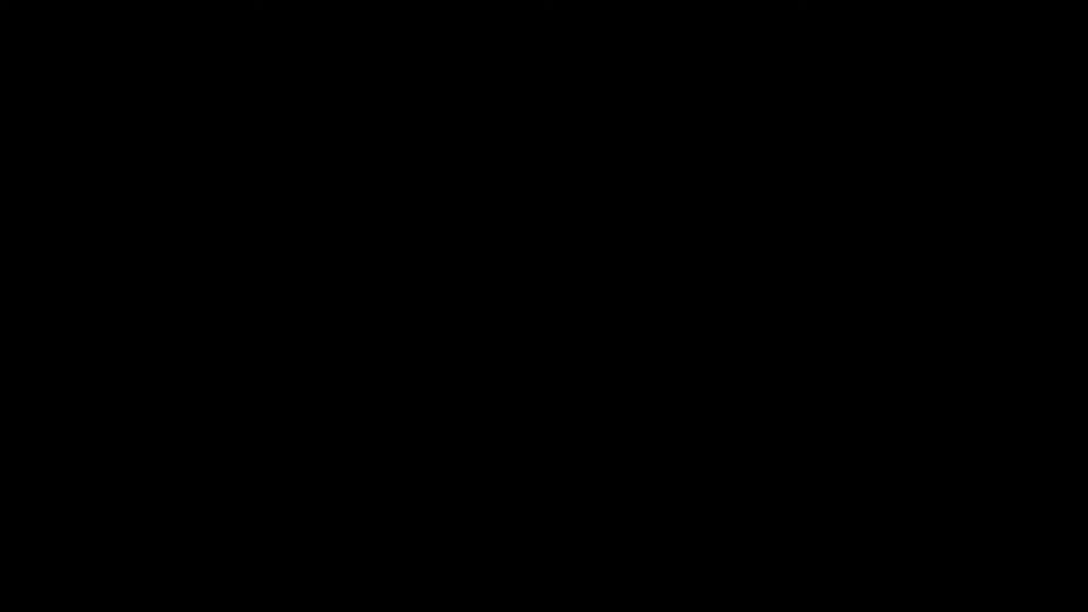